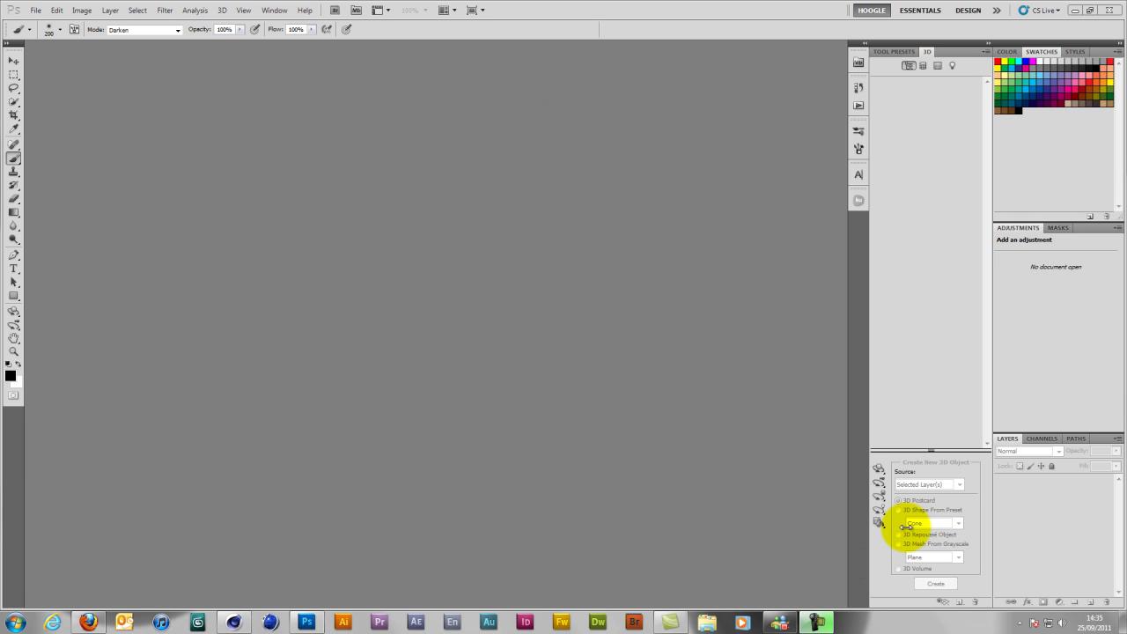
Create a new 700×600 px document with a transparent background.
click(33, 11)
click(51, 24)
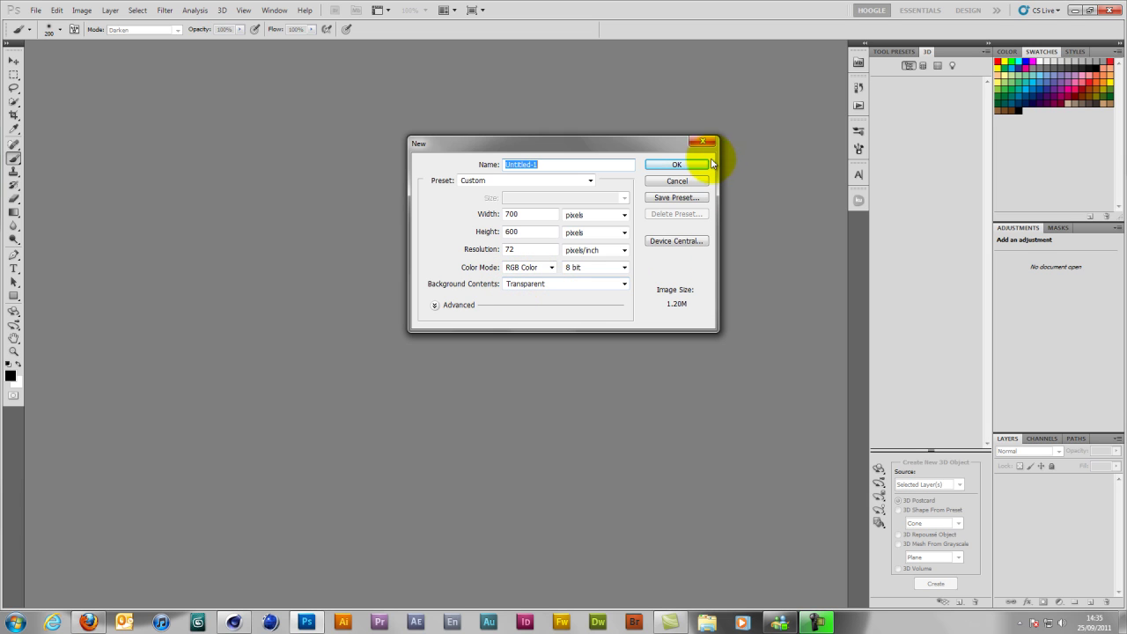
click(687, 168)
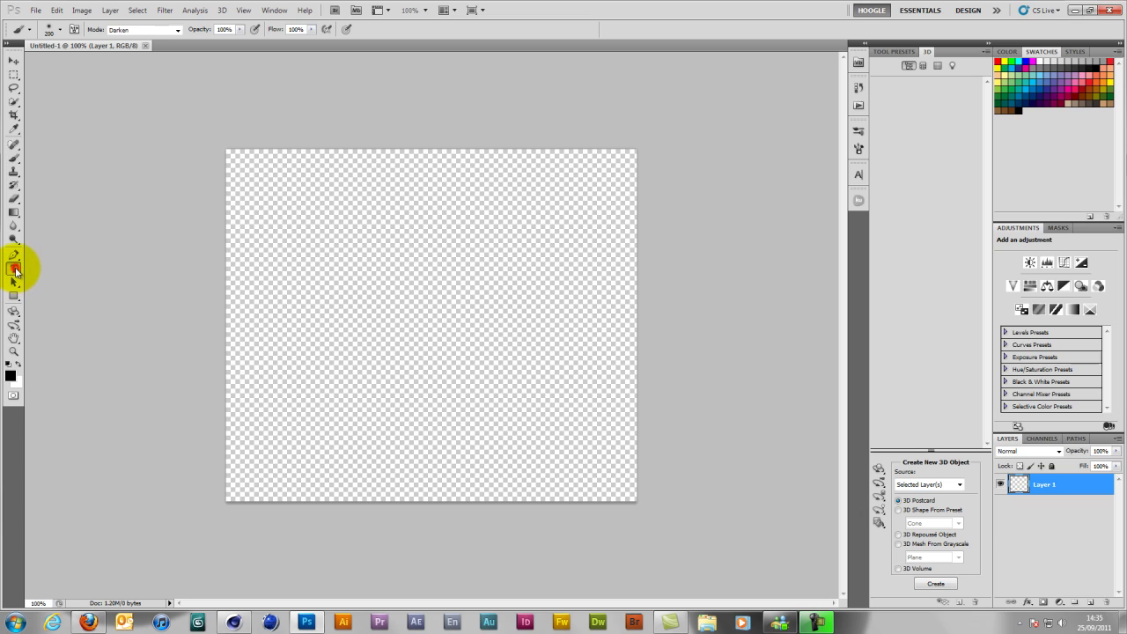
Select the Type tool and set its text colour to grey #717070.
click(14, 269)
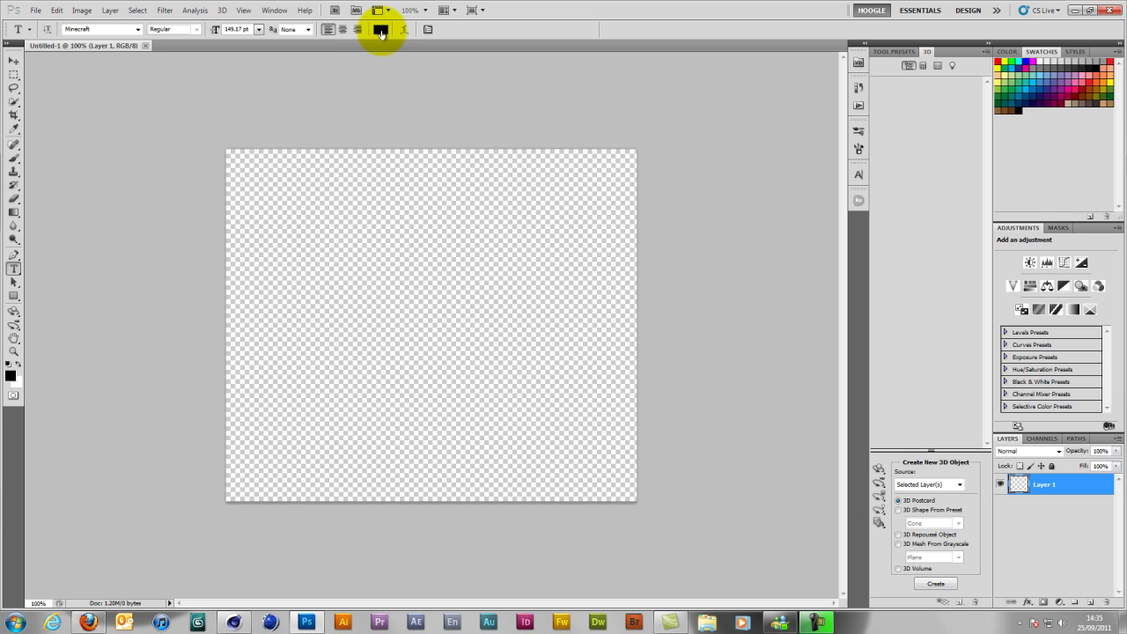
click(381, 31)
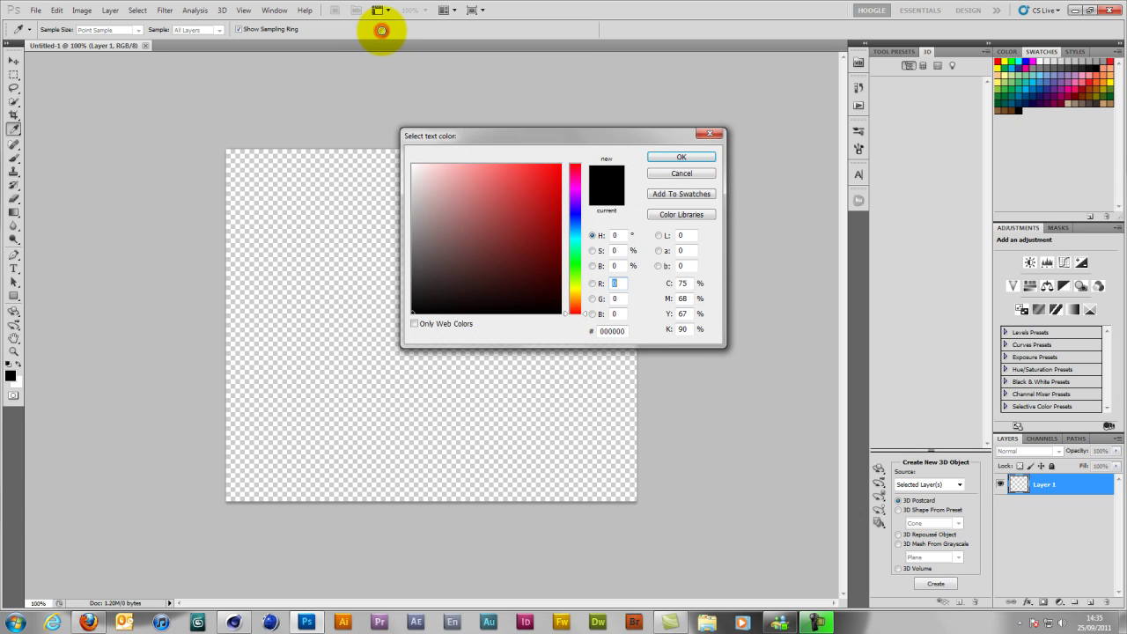
click(412, 252)
click(412, 248)
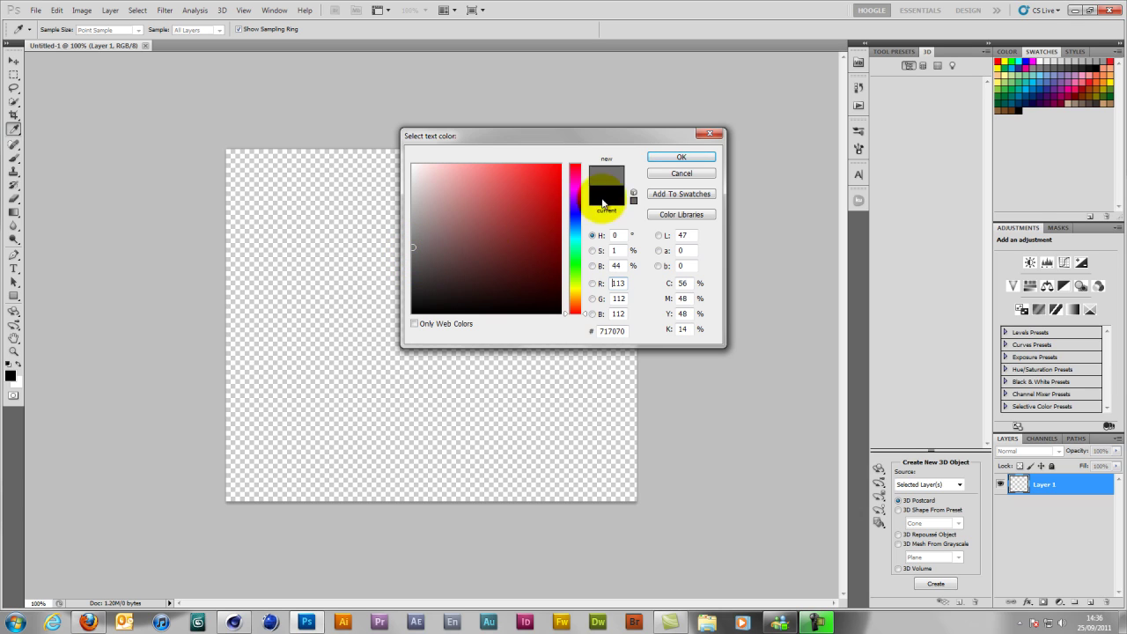
click(681, 157)
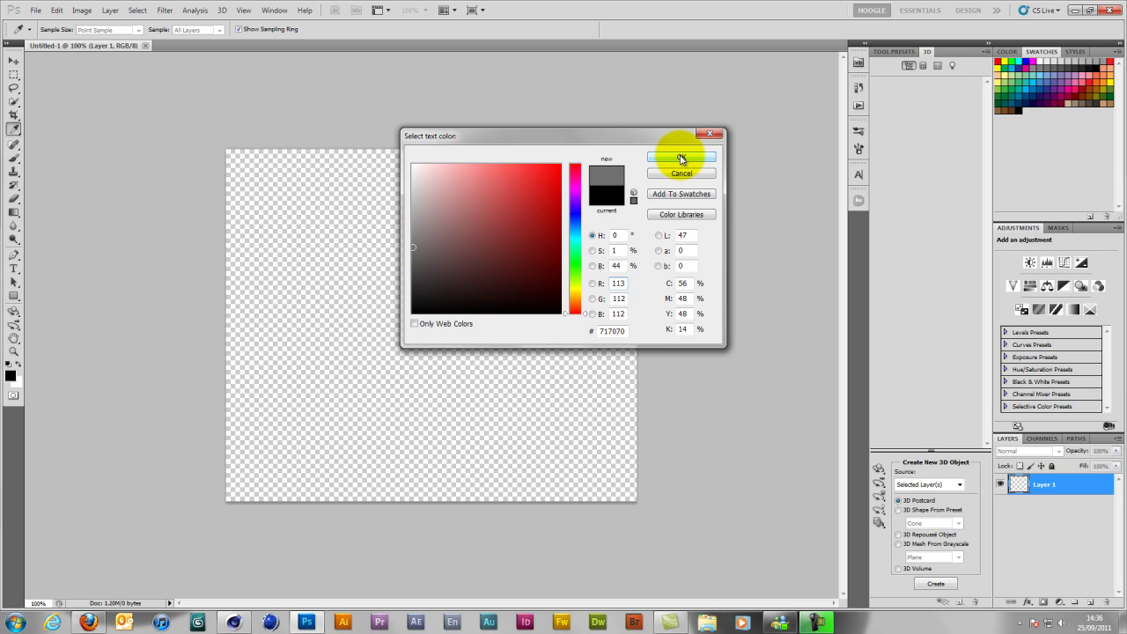
click(680, 158)
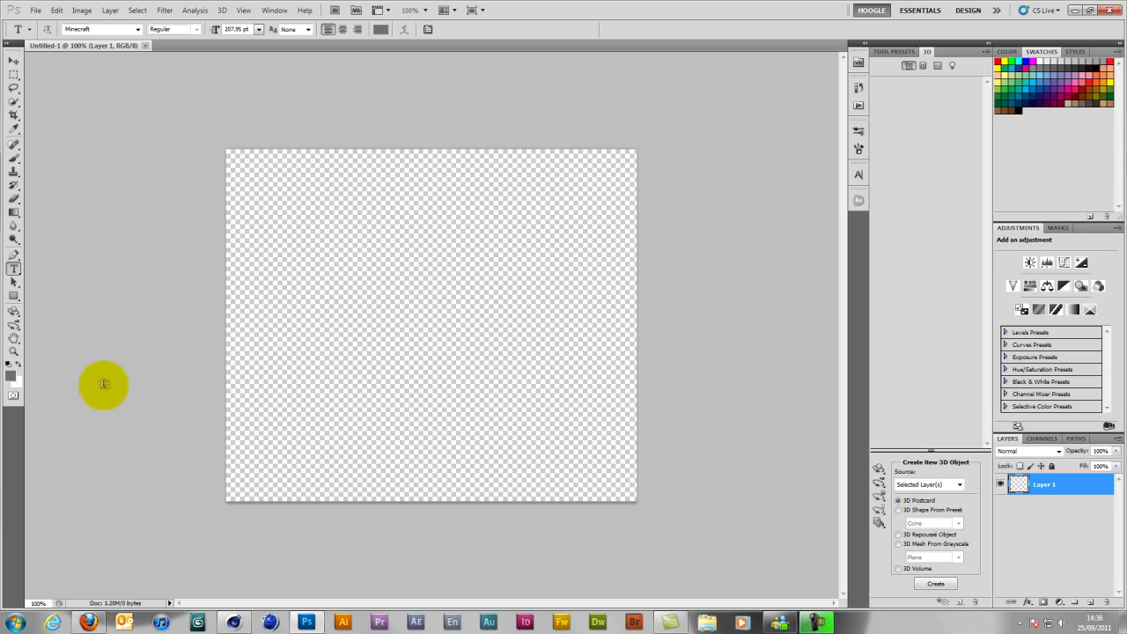
Type the word 'Hoogle' on the left of the canvas and commit it.
click(278, 336)
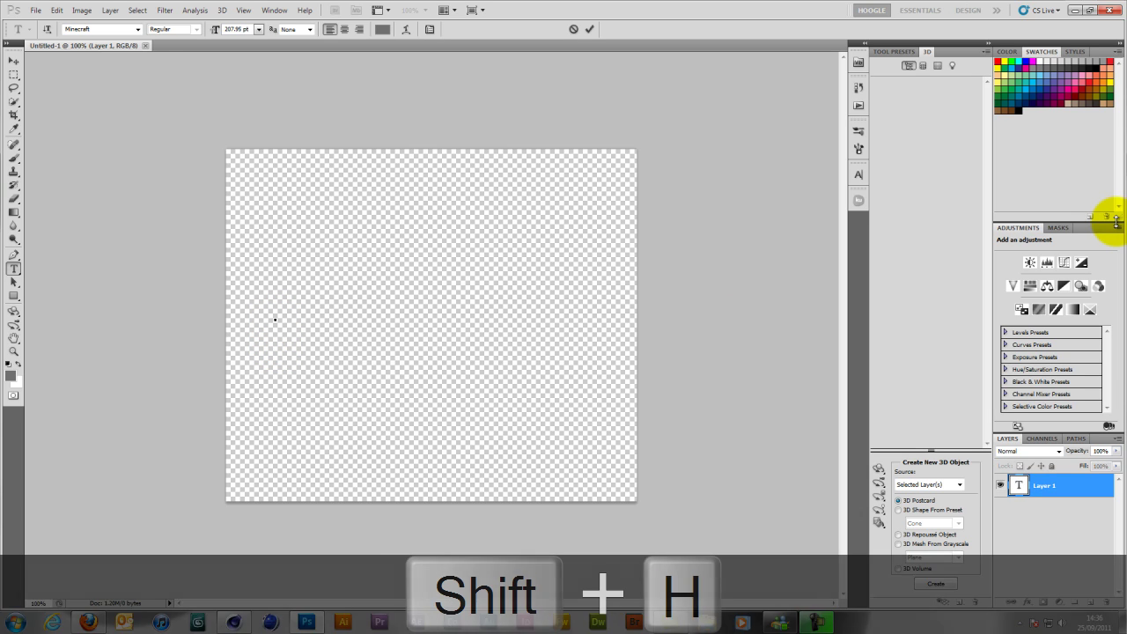
text(Hog)
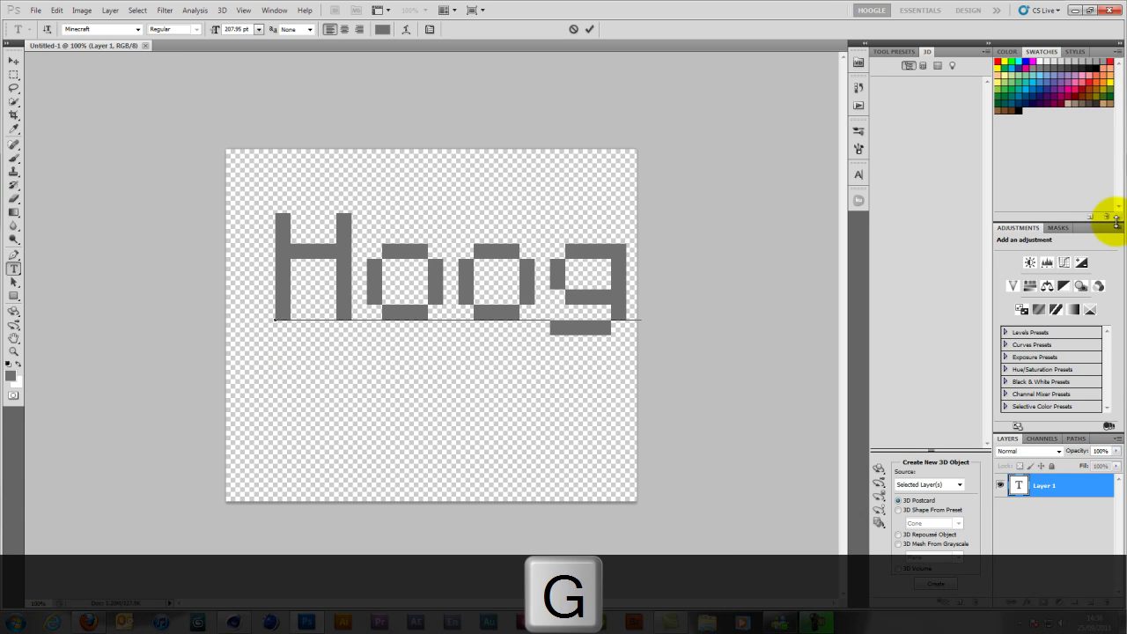
text(le)
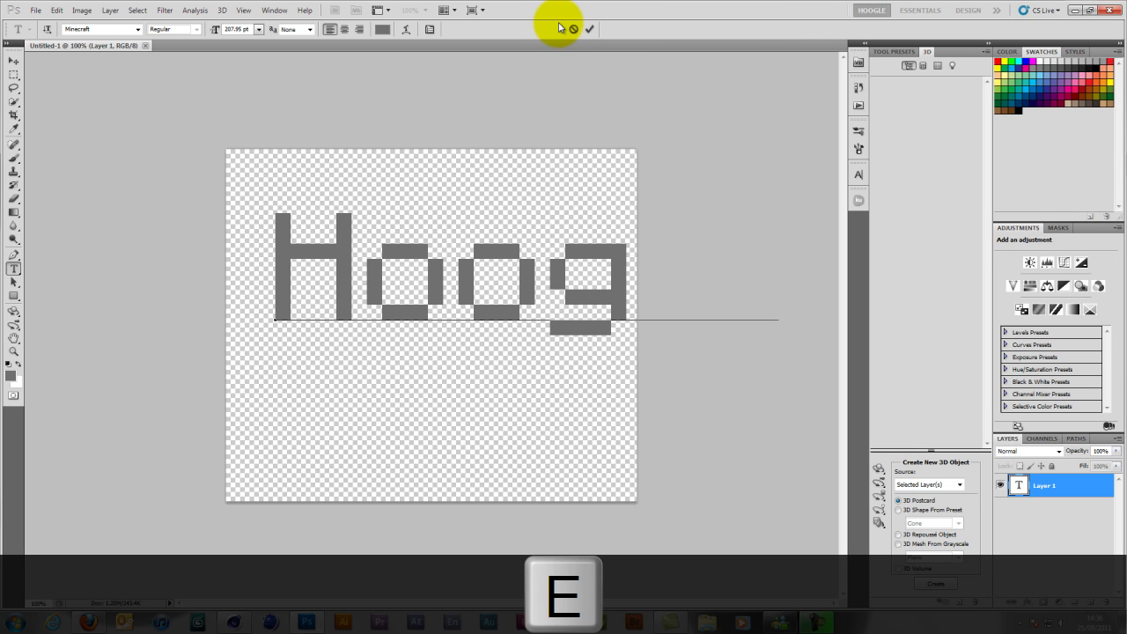
click(586, 29)
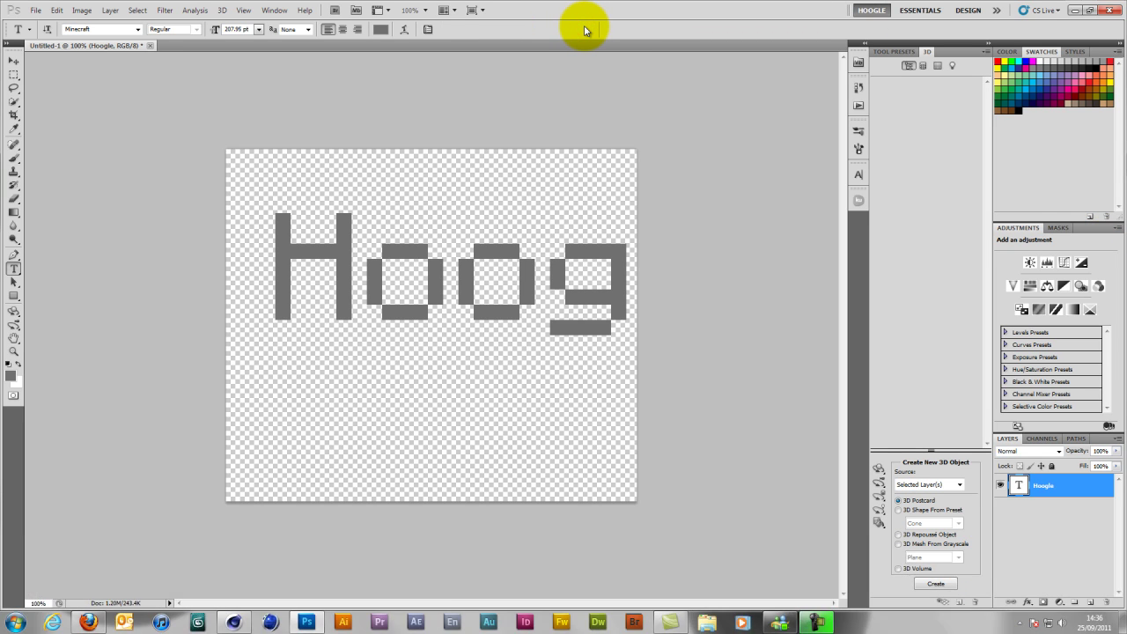
Scale and centre the Hoogle text so it spans the canvas width.
key(ctrl+t)
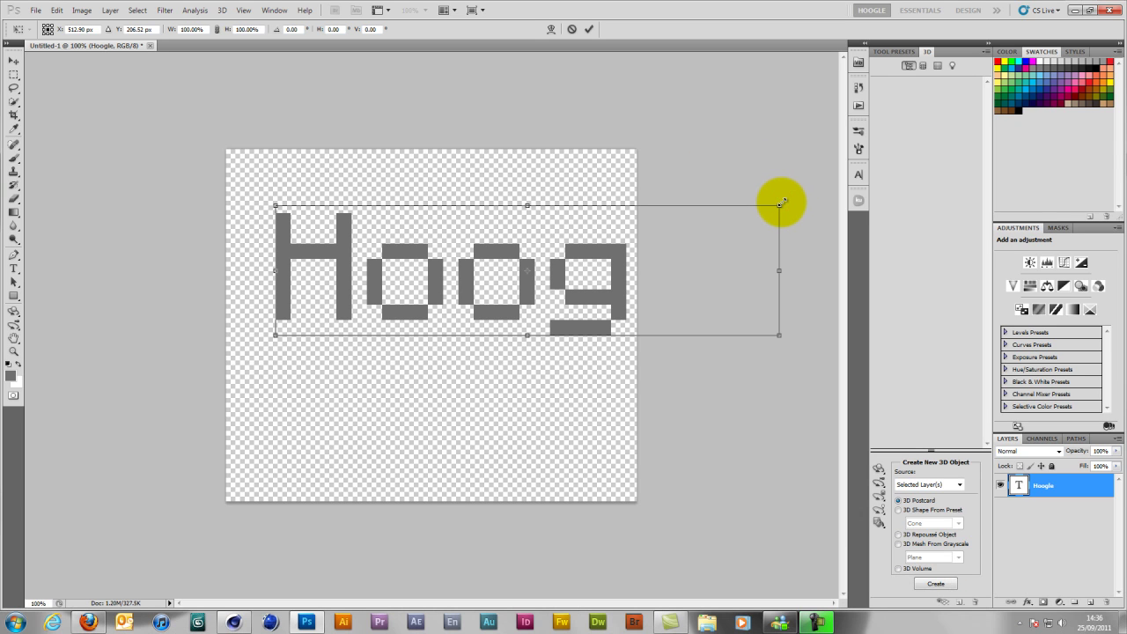
drag(783, 199, 709, 229)
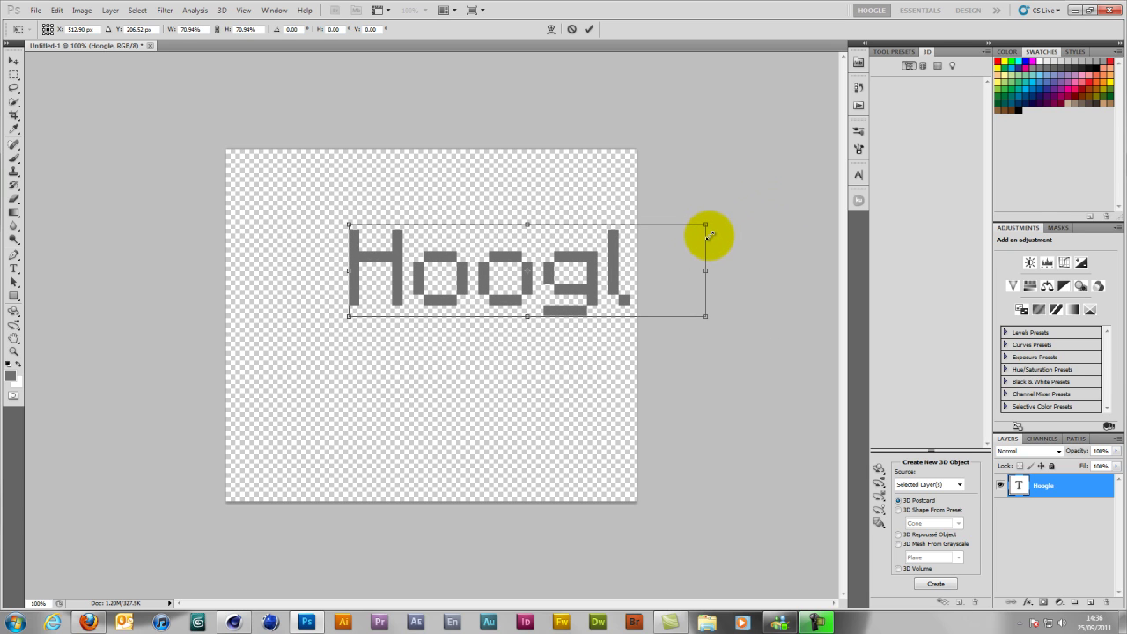
drag(606, 270, 511, 260)
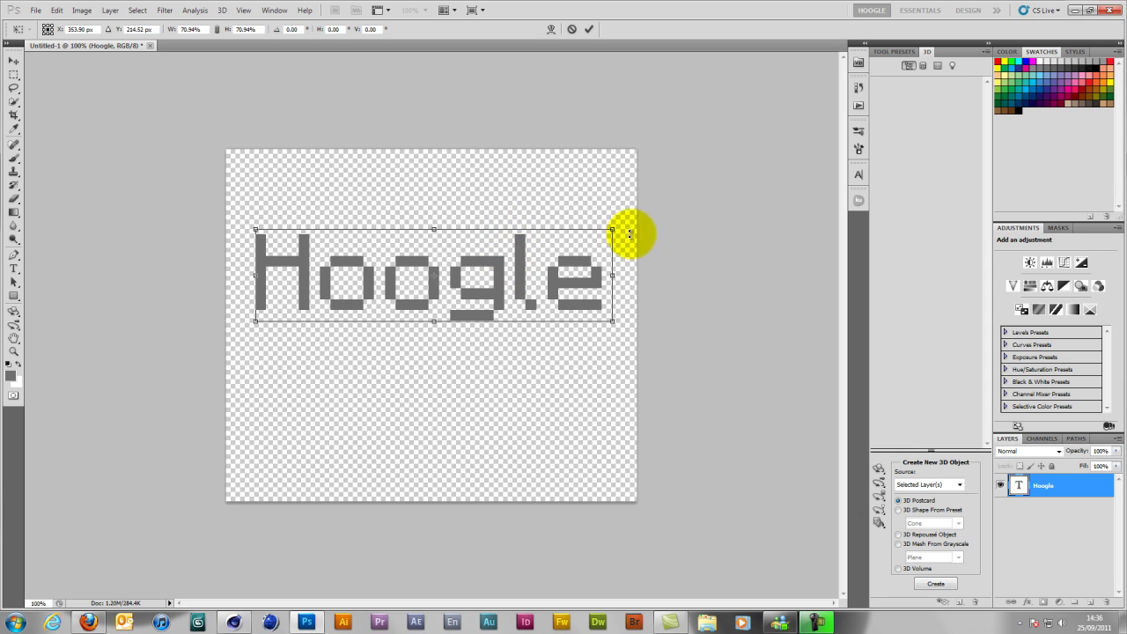
drag(612, 230, 628, 211)
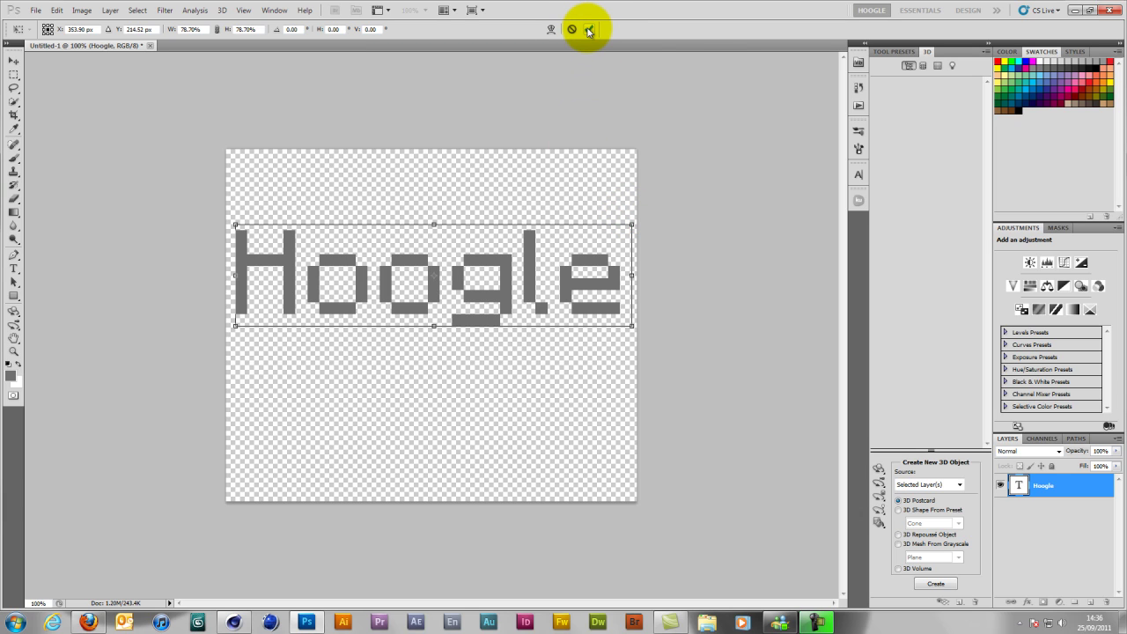
click(589, 30)
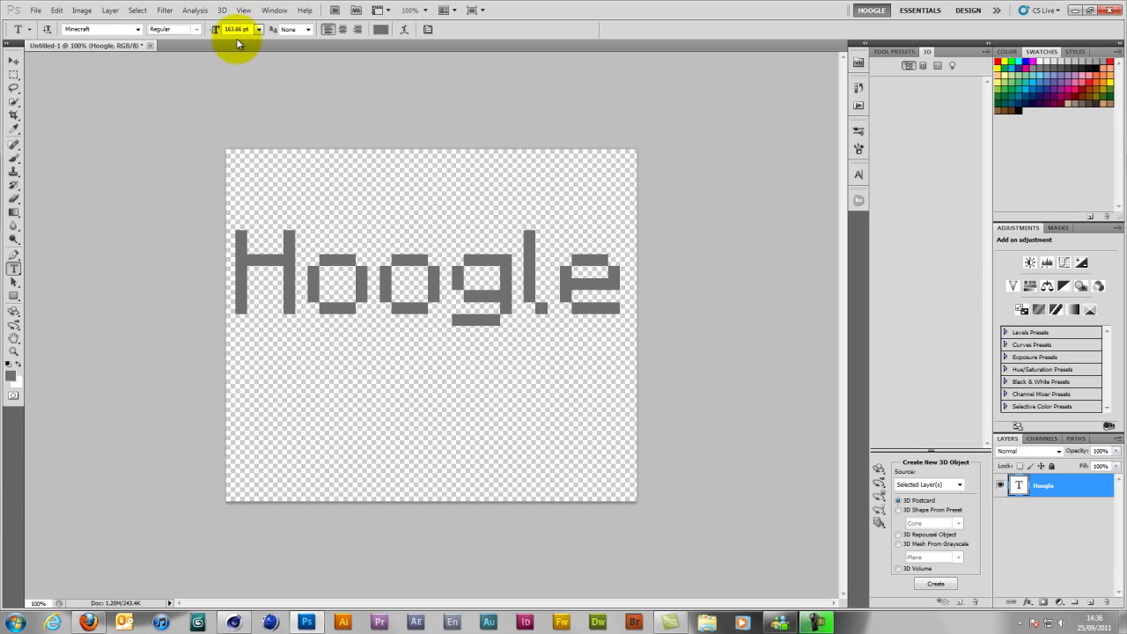
Apply 3D > Repoussé > Text Layer to Hoogle, accepting the rasterize prompt.
click(223, 11)
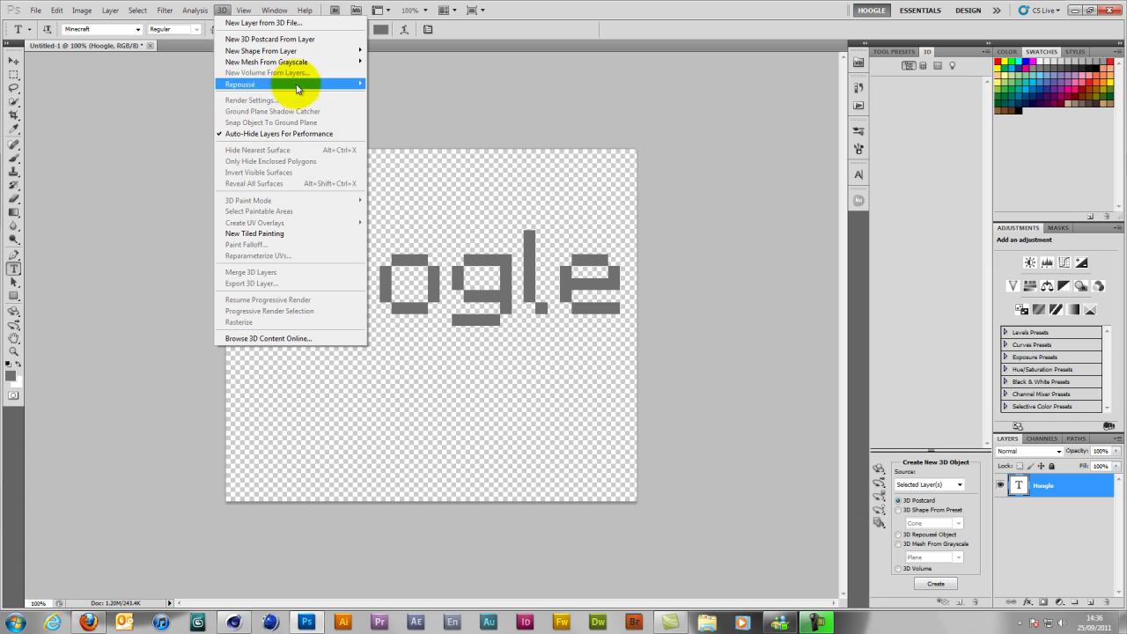
mouse_move(349, 89)
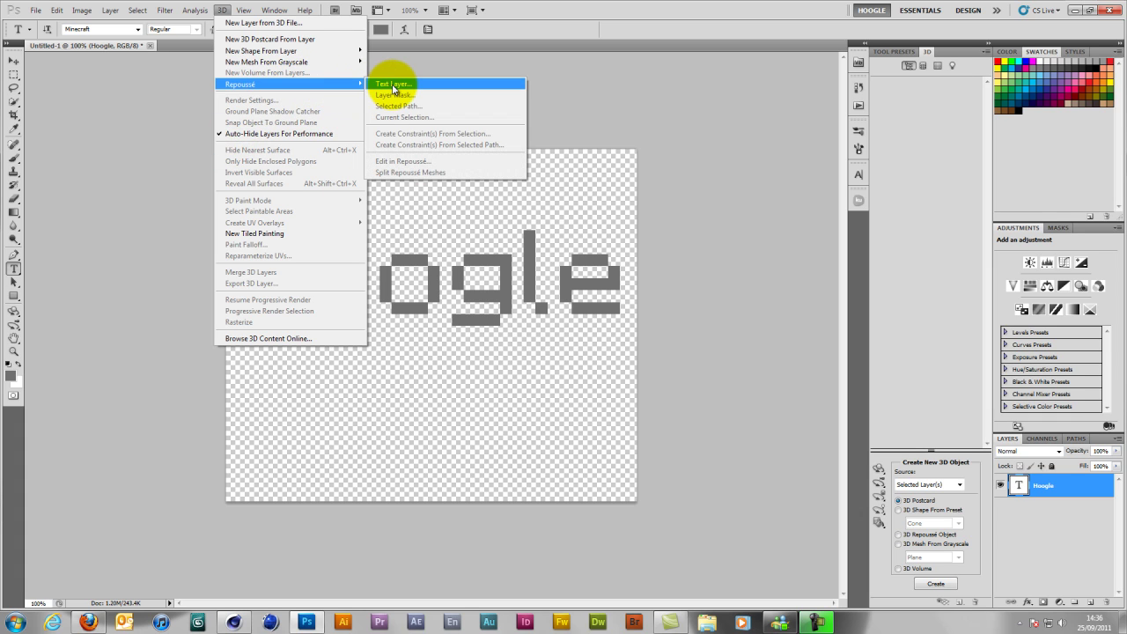
click(394, 85)
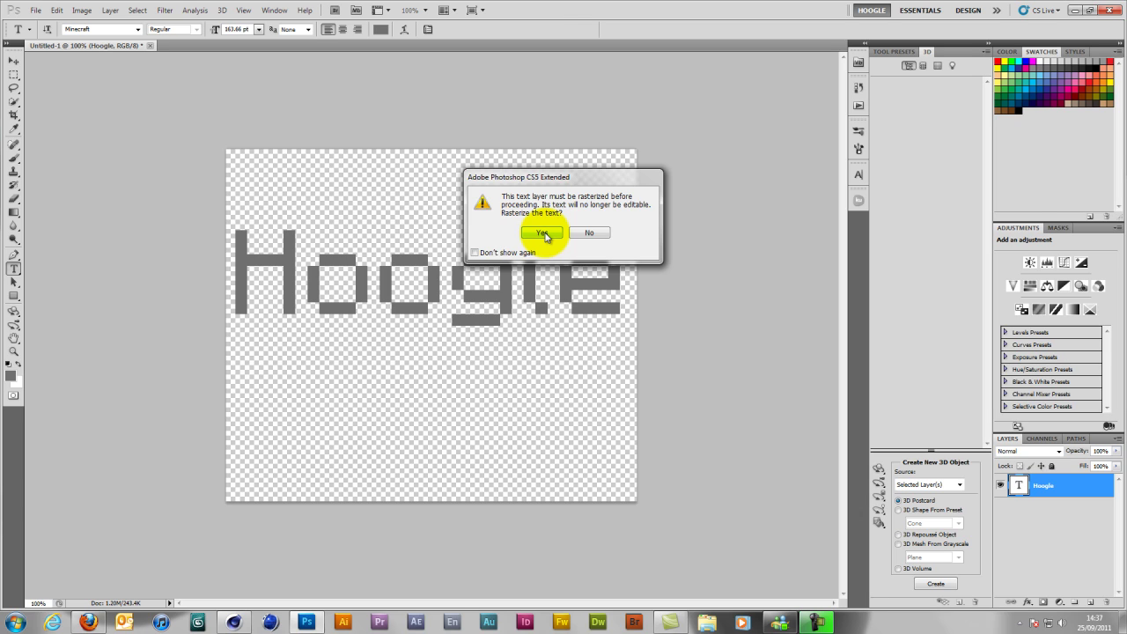
click(544, 233)
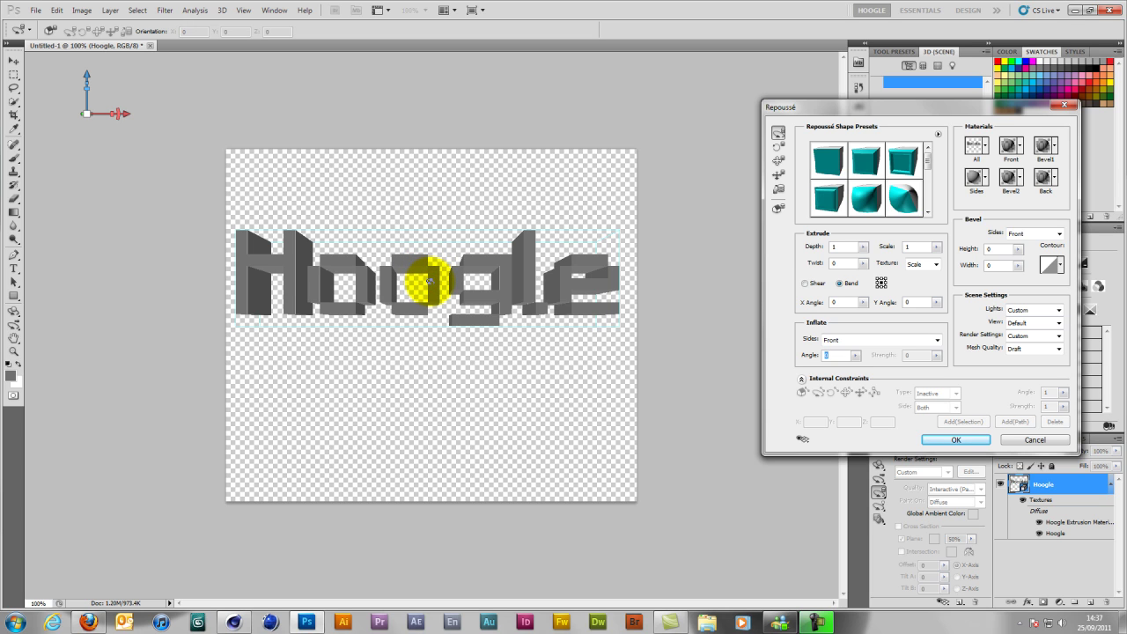
Tilt the 3D Hoogle text and set Repoussé extrusion depth to 0.59.
drag(429, 280, 429, 252)
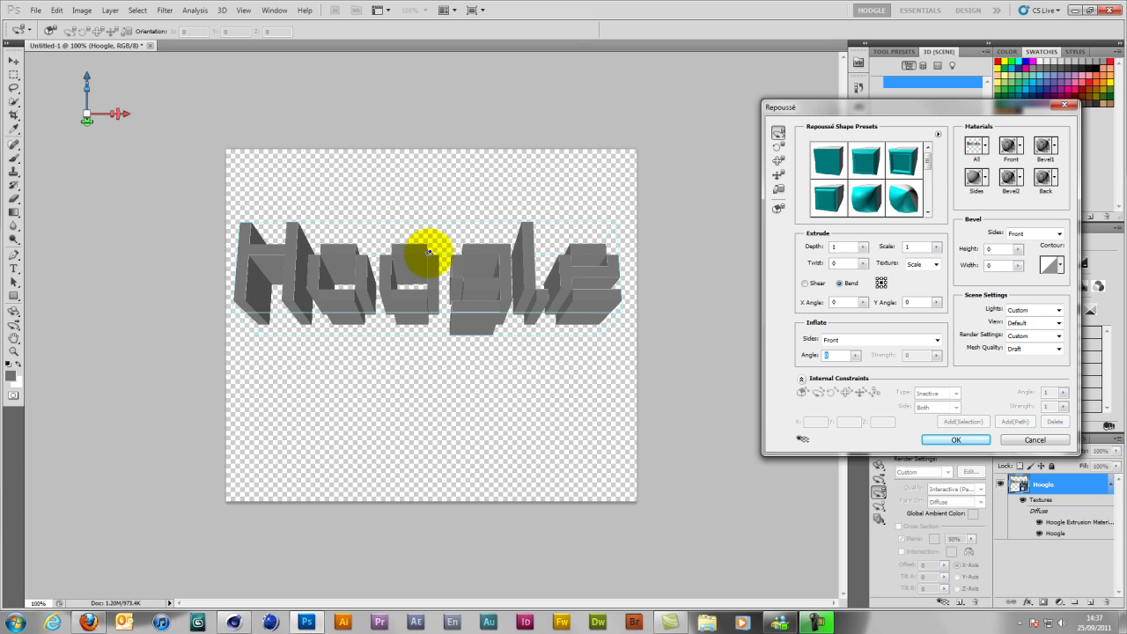
click(865, 248)
drag(862, 263, 862, 264)
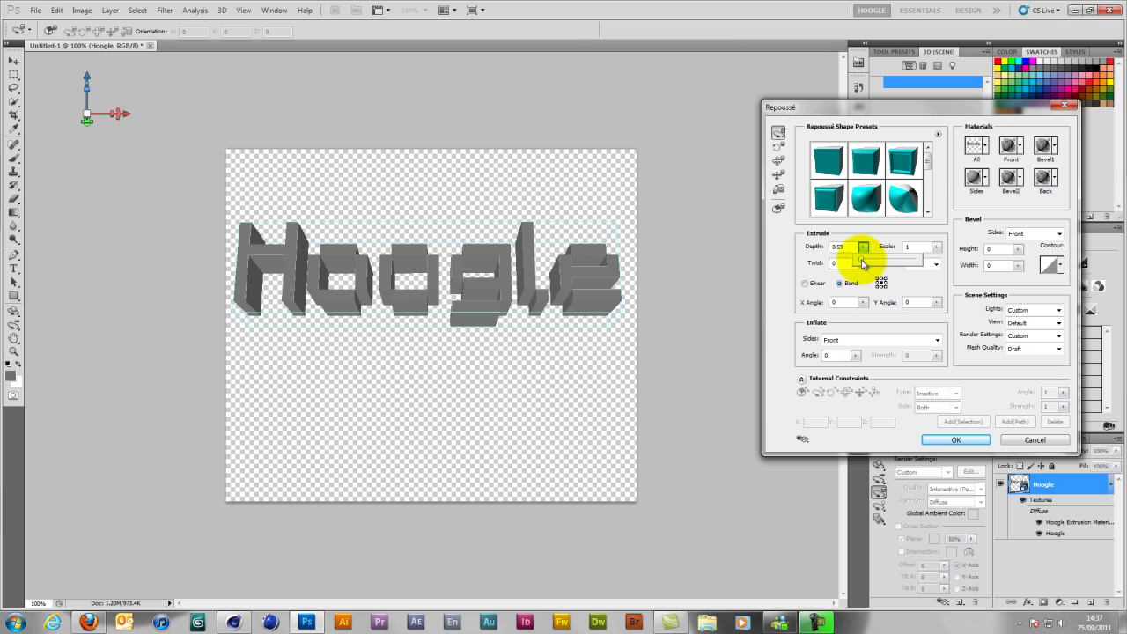
click(952, 441)
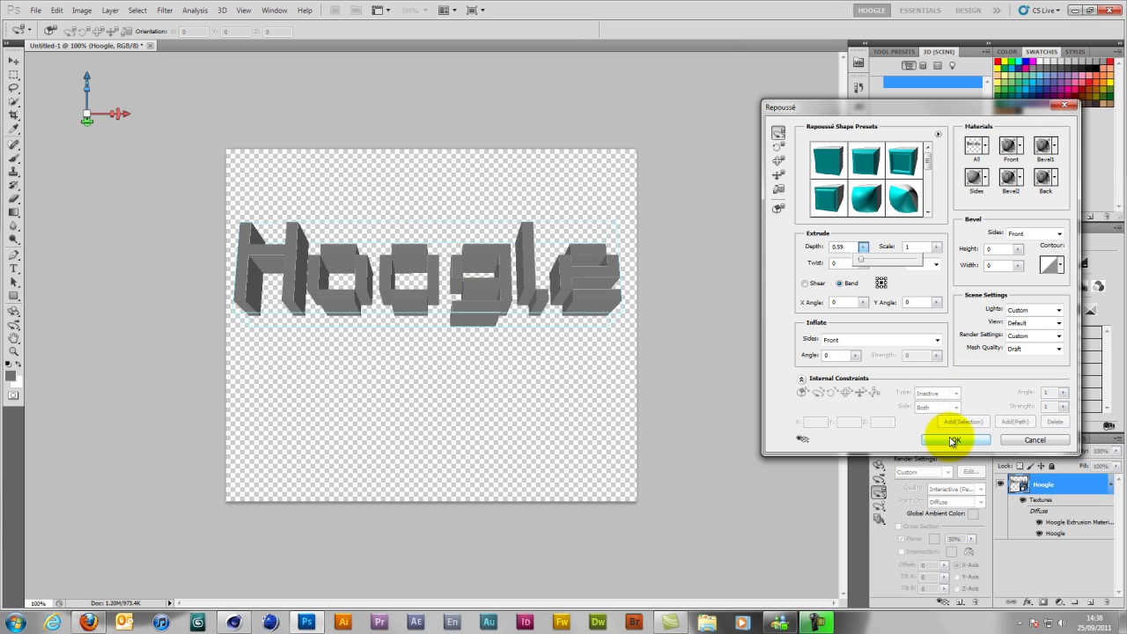
click(952, 440)
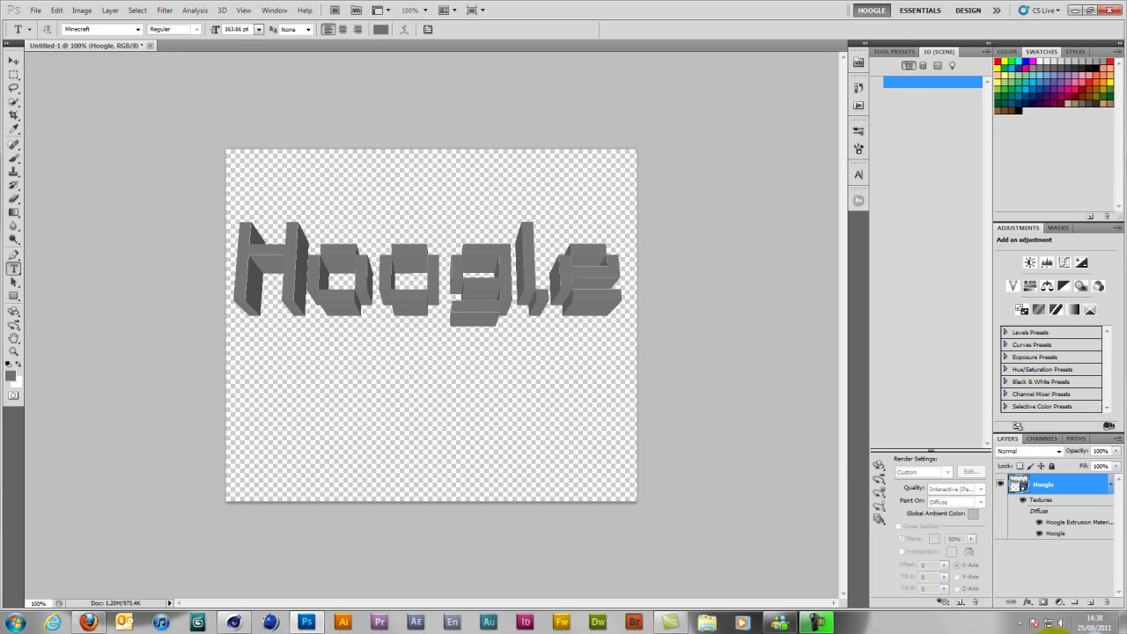
Add a new empty layer above Hoogle and switch to the Brush tool.
click(1092, 604)
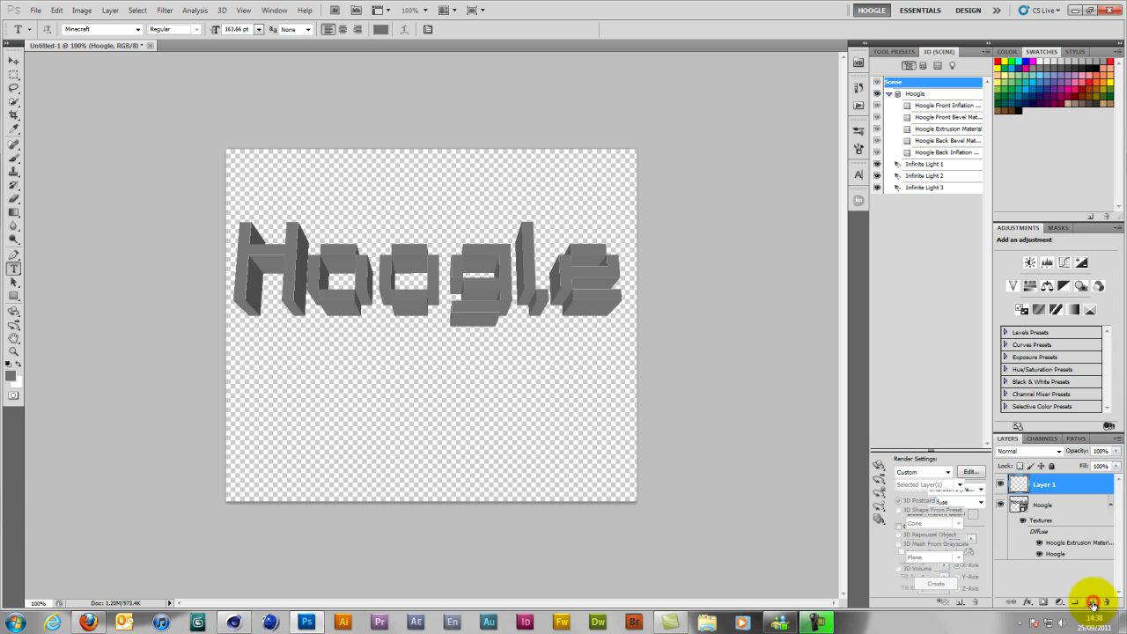
click(14, 159)
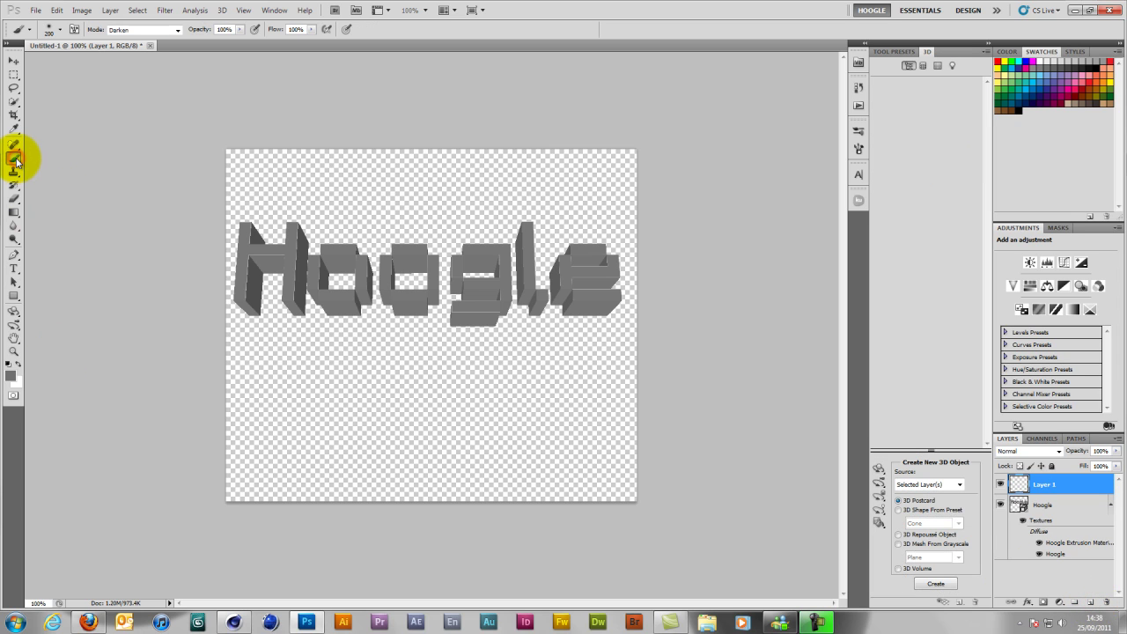
click(61, 31)
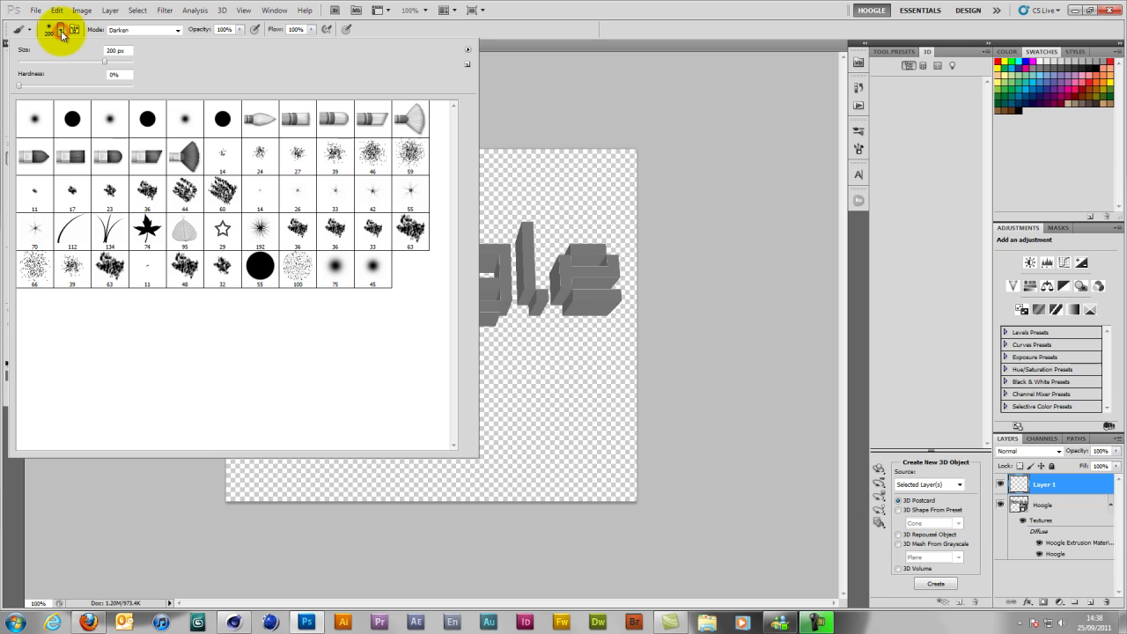
Load the SS-lightningII.abr brush set from the Desktop.
click(468, 50)
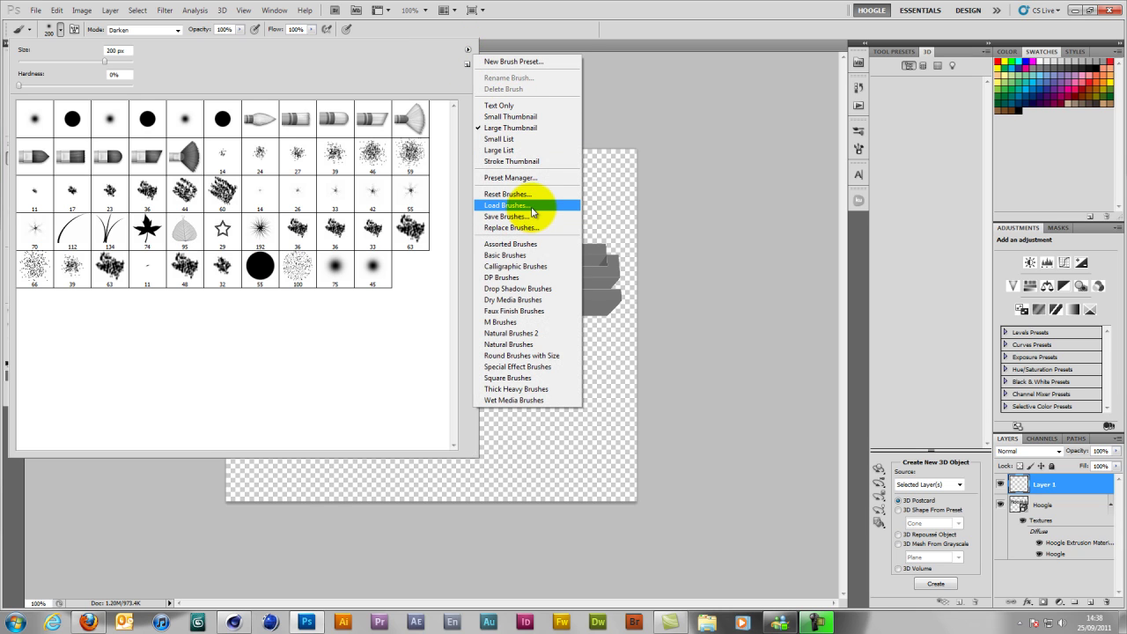
click(531, 208)
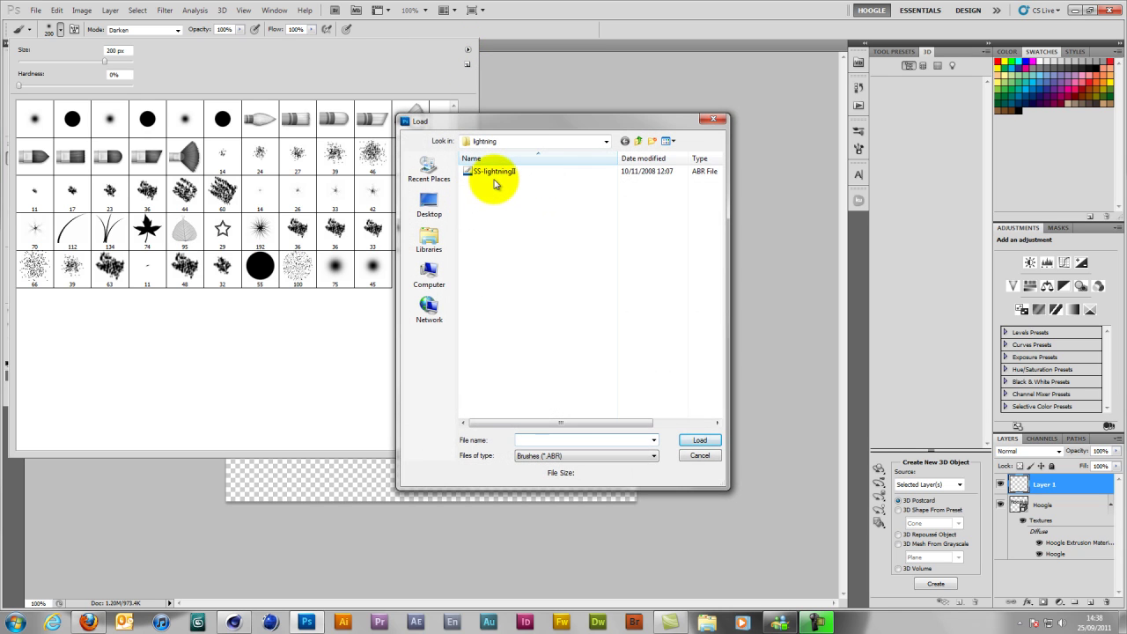
click(497, 175)
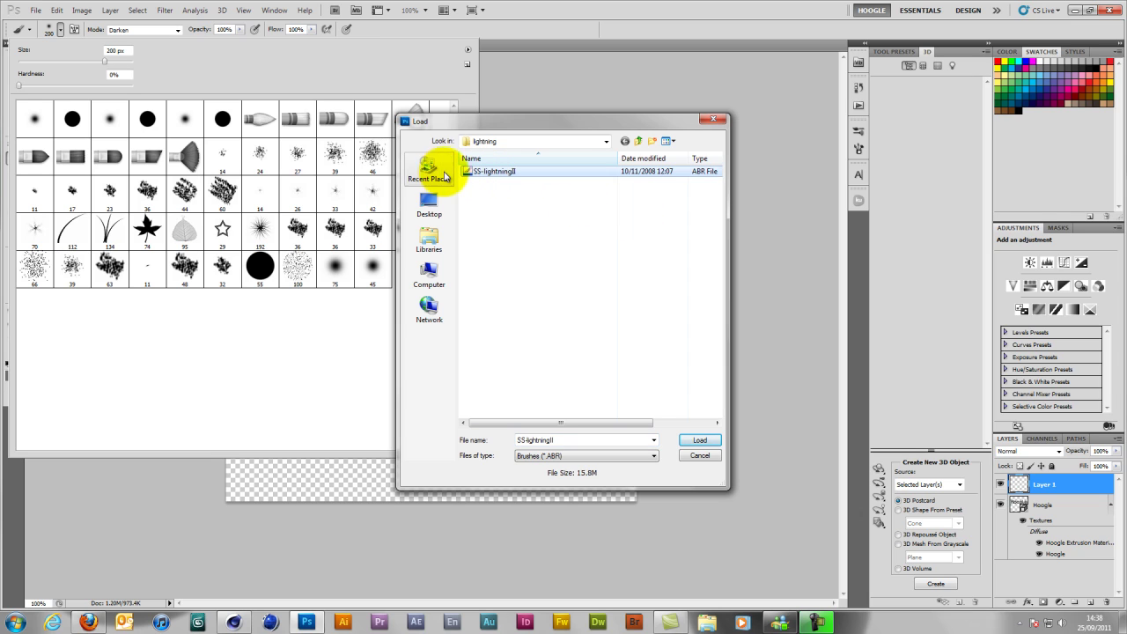
click(507, 231)
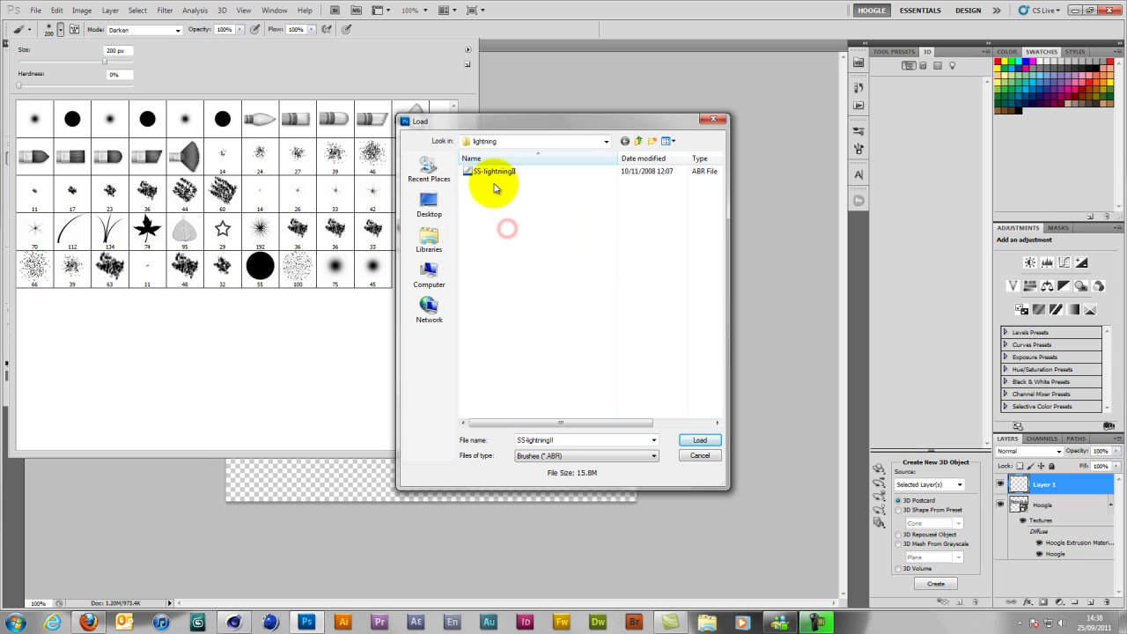
click(427, 202)
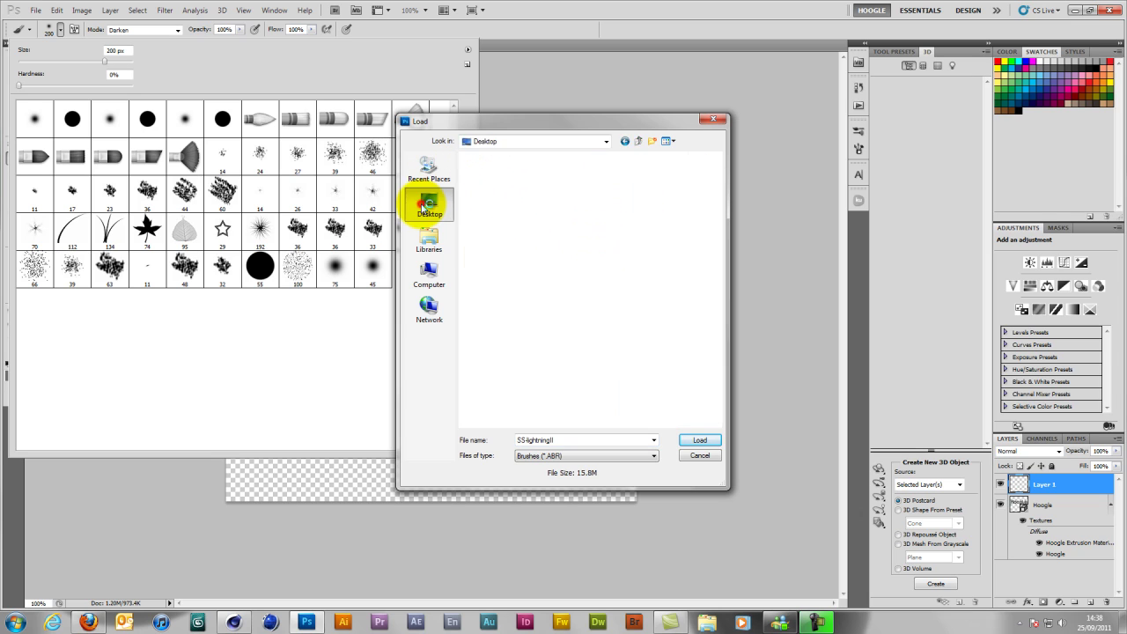
click(574, 333)
click(651, 293)
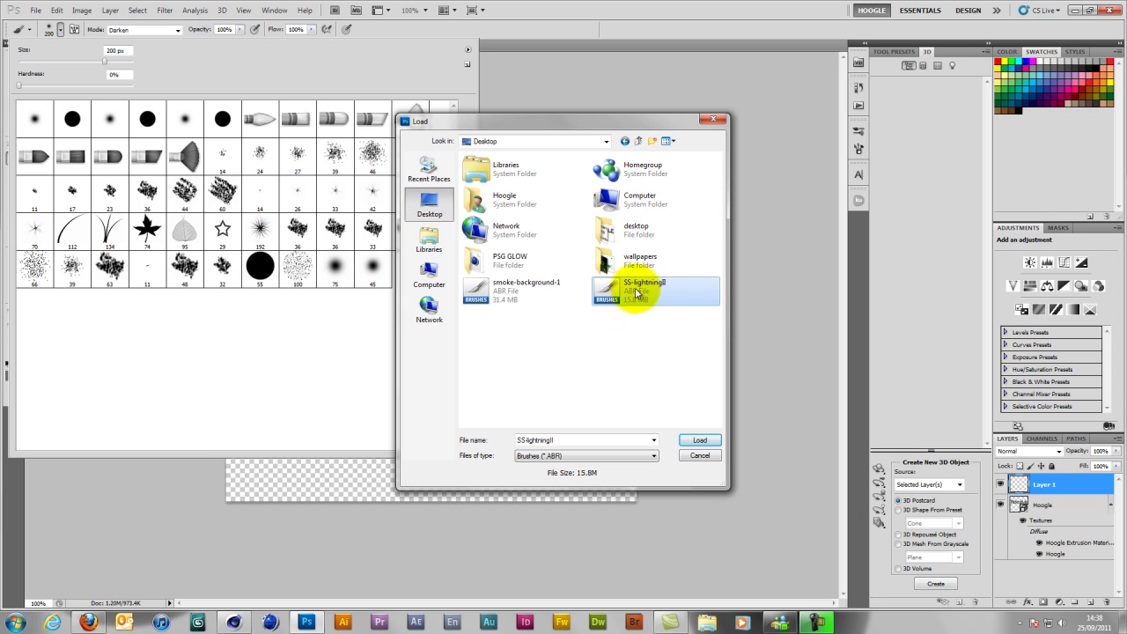
click(634, 325)
click(634, 305)
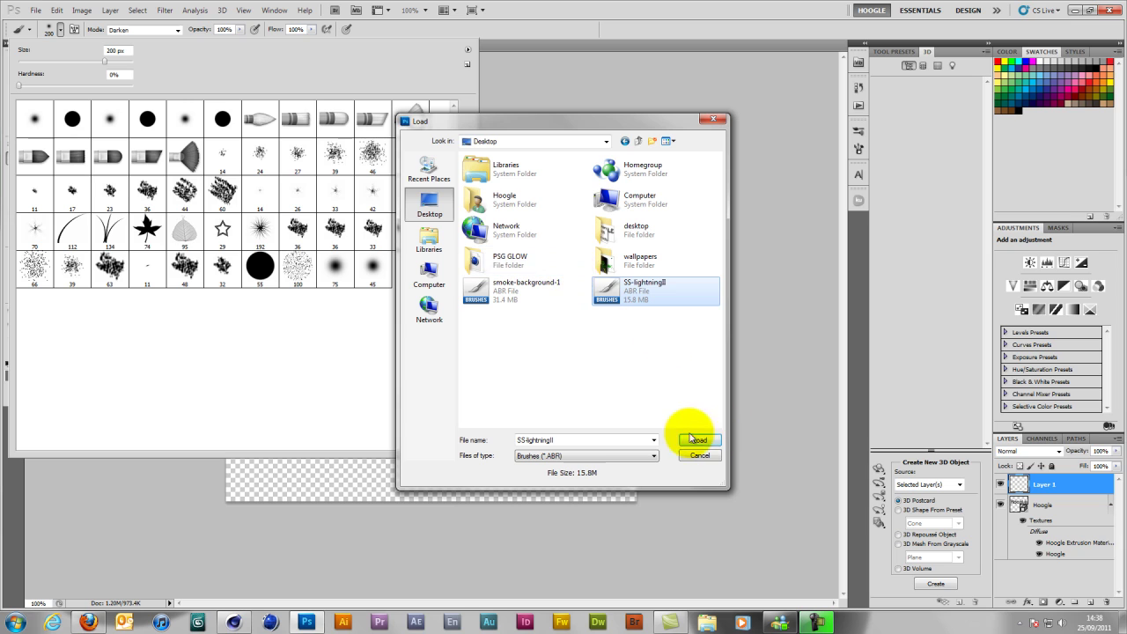
click(658, 285)
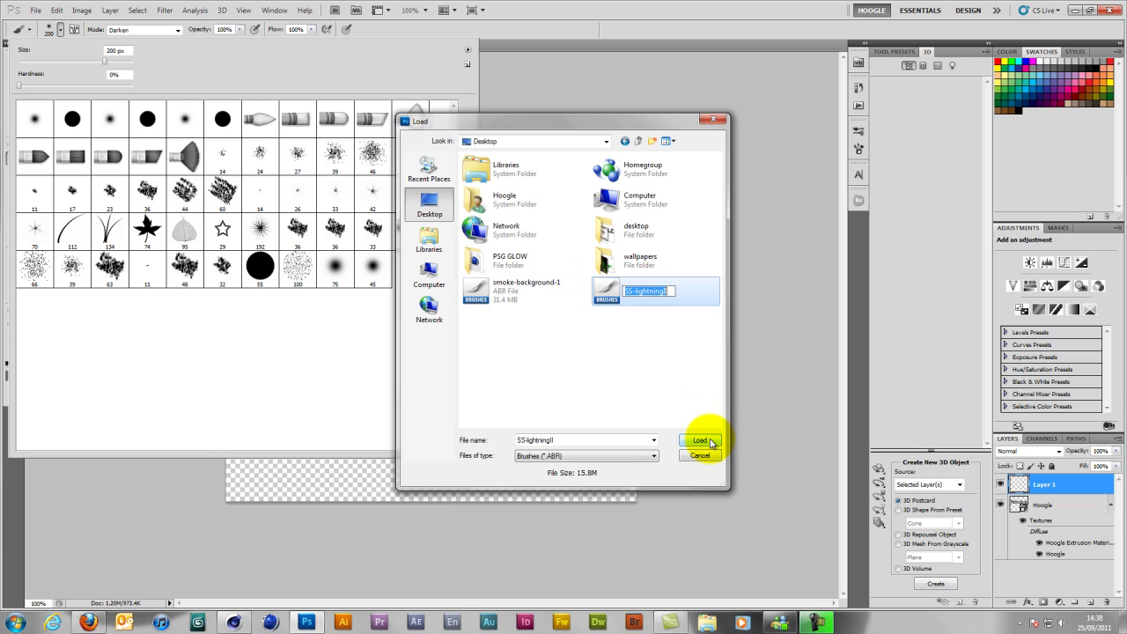
click(710, 441)
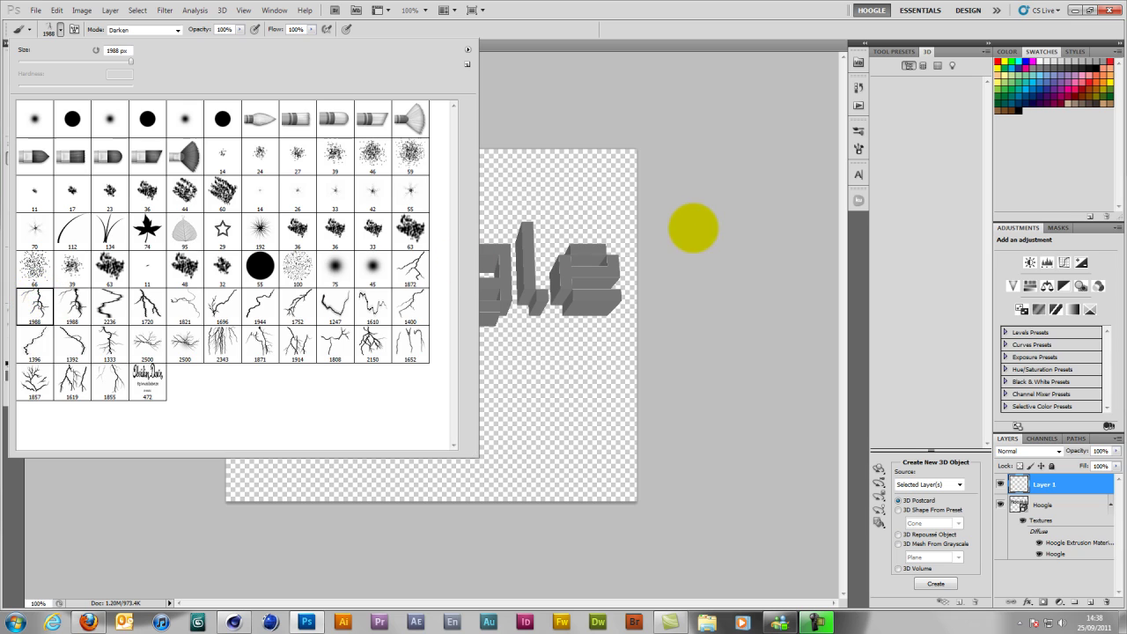
Test-stamp and undo a lightning brush, reset colours to black, and shrink it to 1800 px.
click(709, 228)
click(335, 256)
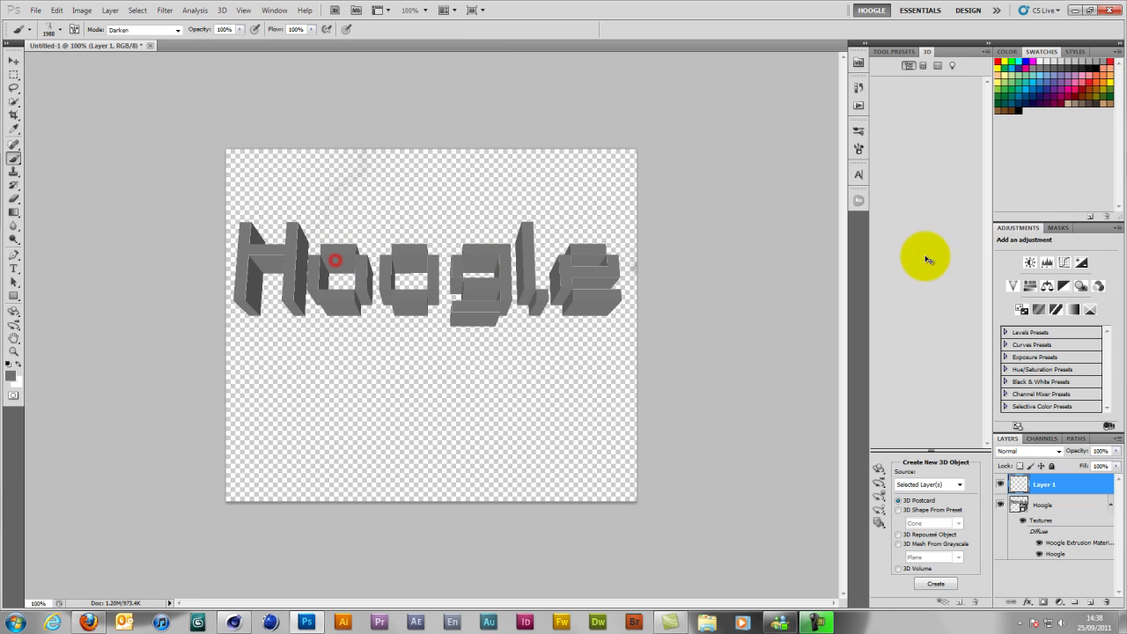
key(ctrl+z)
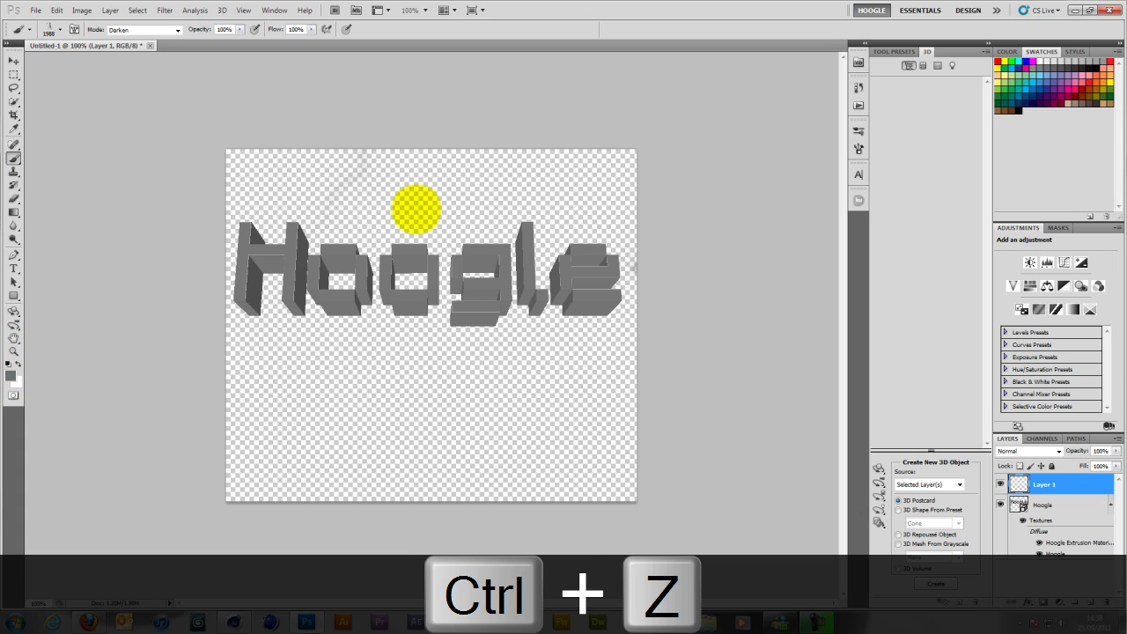
key(d)
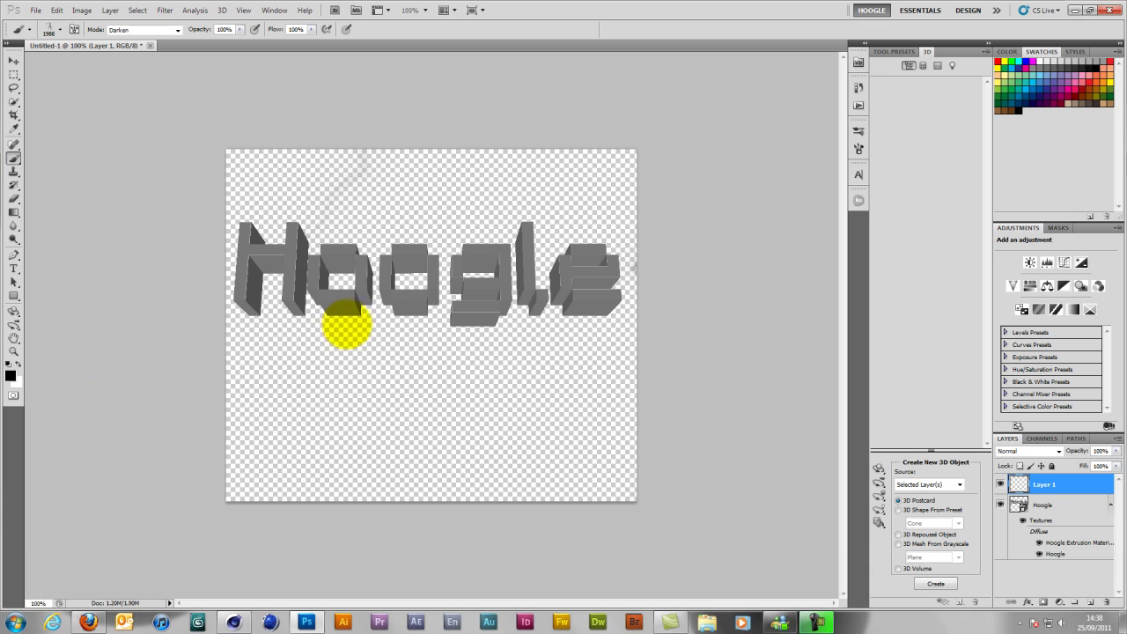
key(bracketleft)
key(bracketleft)
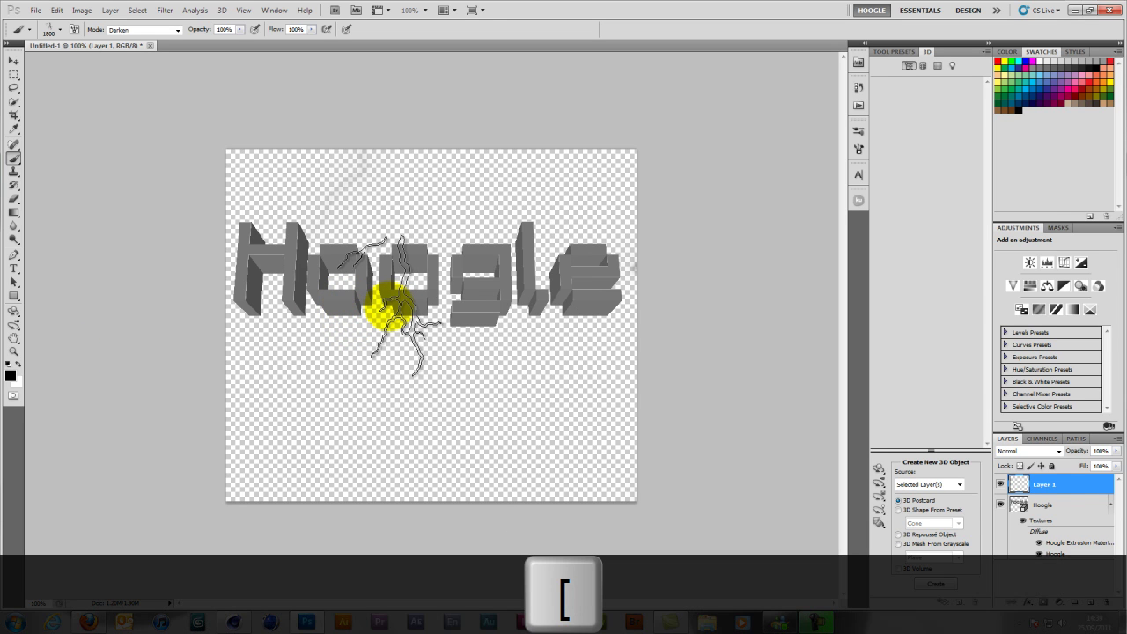
Reduce the brush to 175 px and stamp cracks on the H, o's and e.
key(bracketleft)
key(bracketleft)
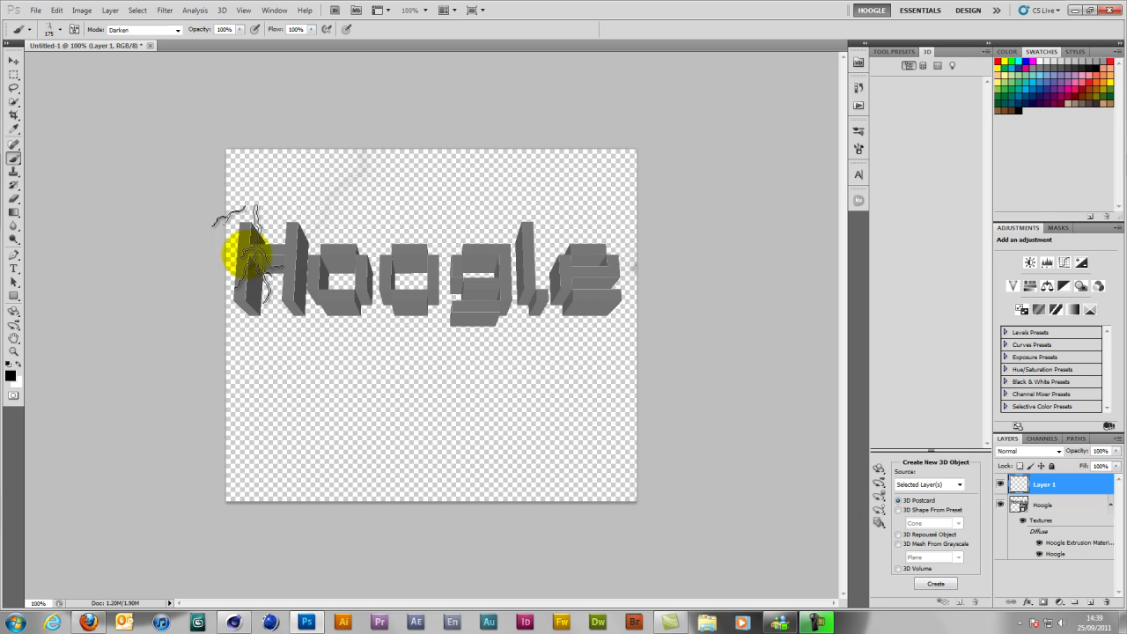
click(263, 257)
click(342, 267)
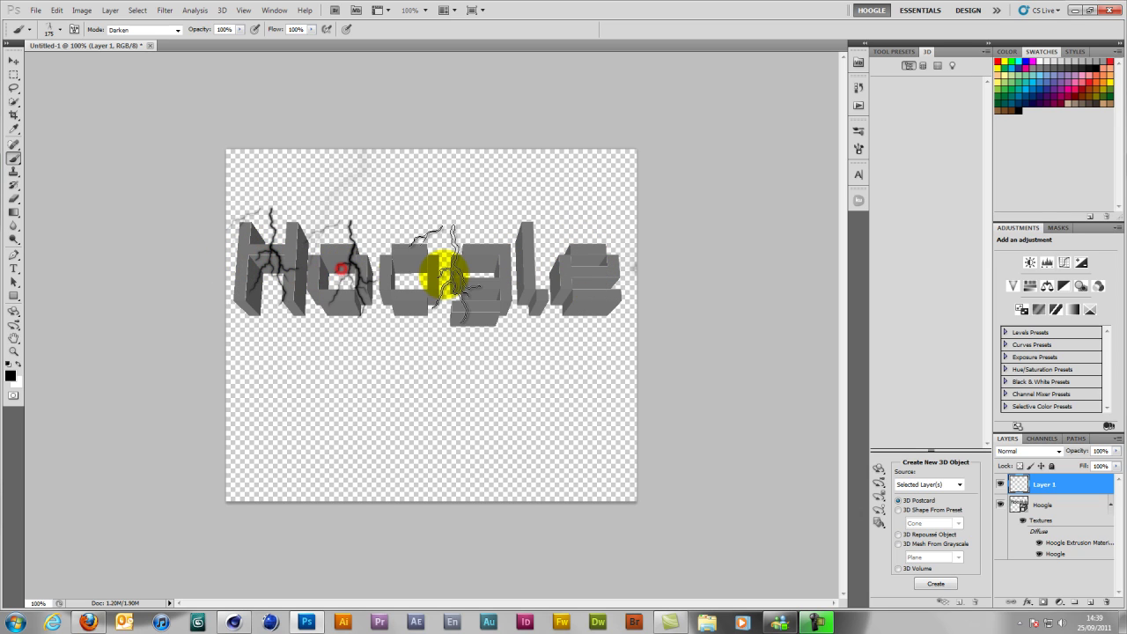
click(421, 266)
click(585, 282)
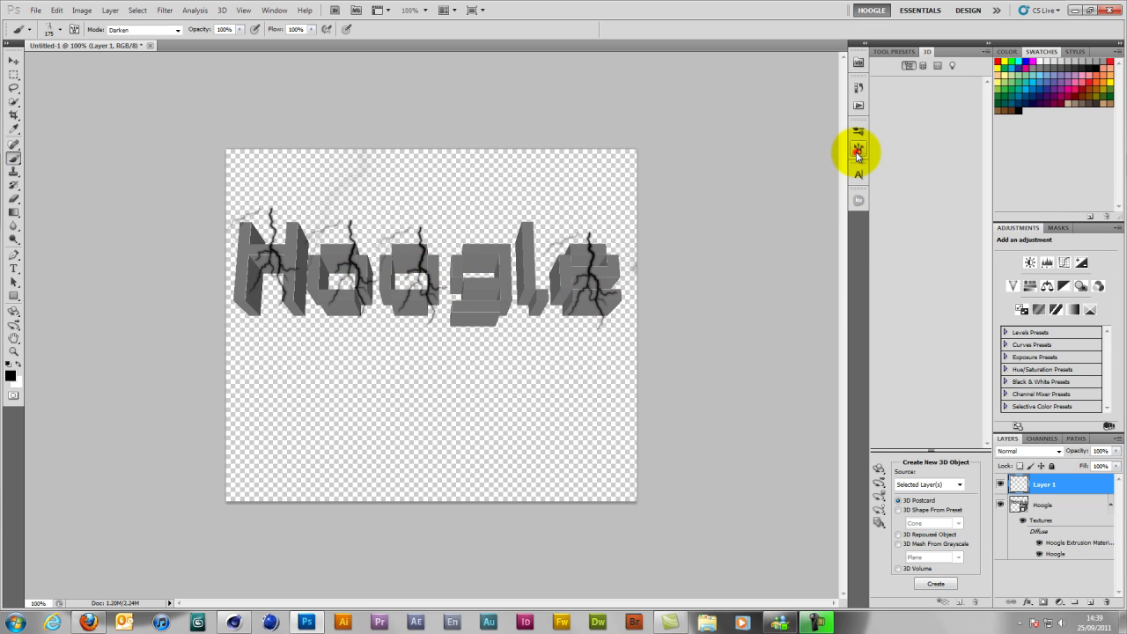
Flip the brush tip horizontally and vertically, stamping cracks over the l and g.
click(857, 156)
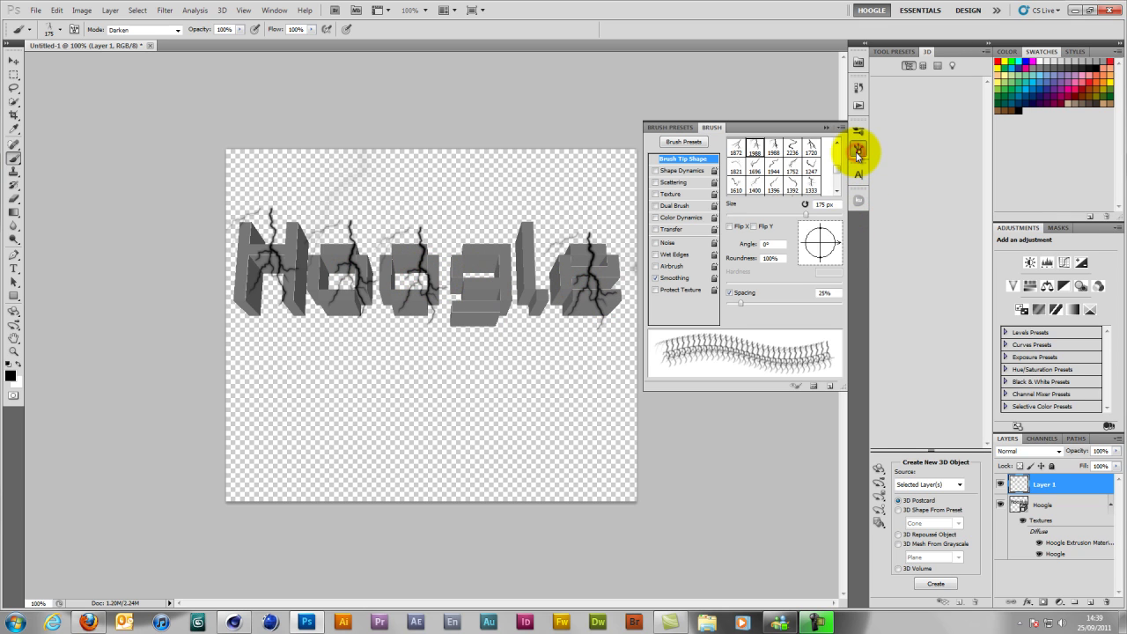
click(740, 228)
drag(564, 264, 545, 257)
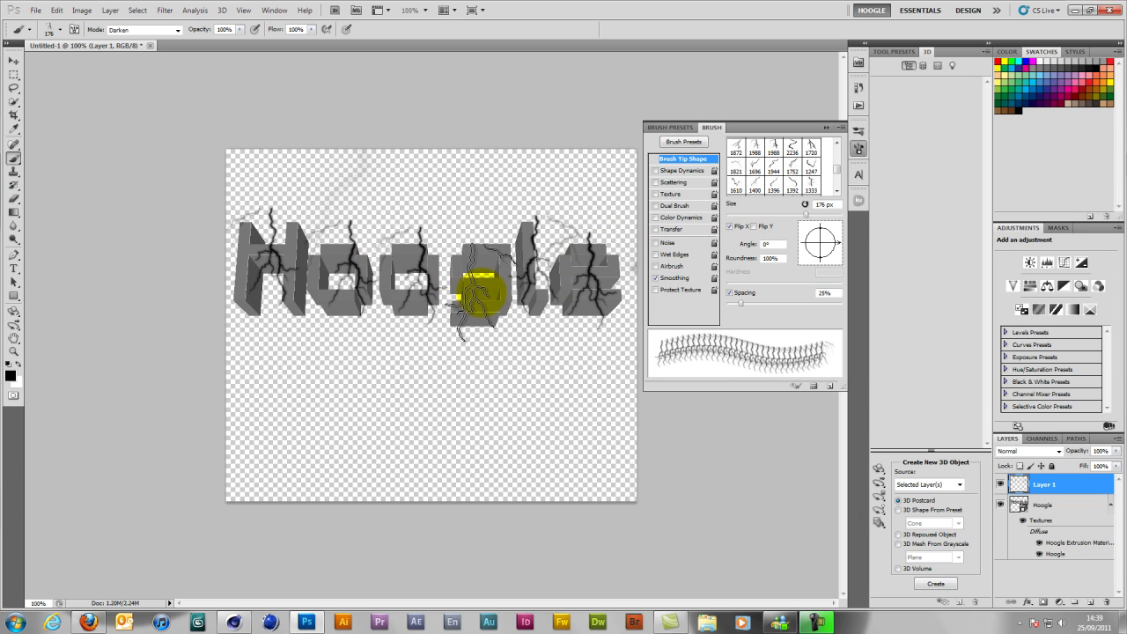
click(480, 293)
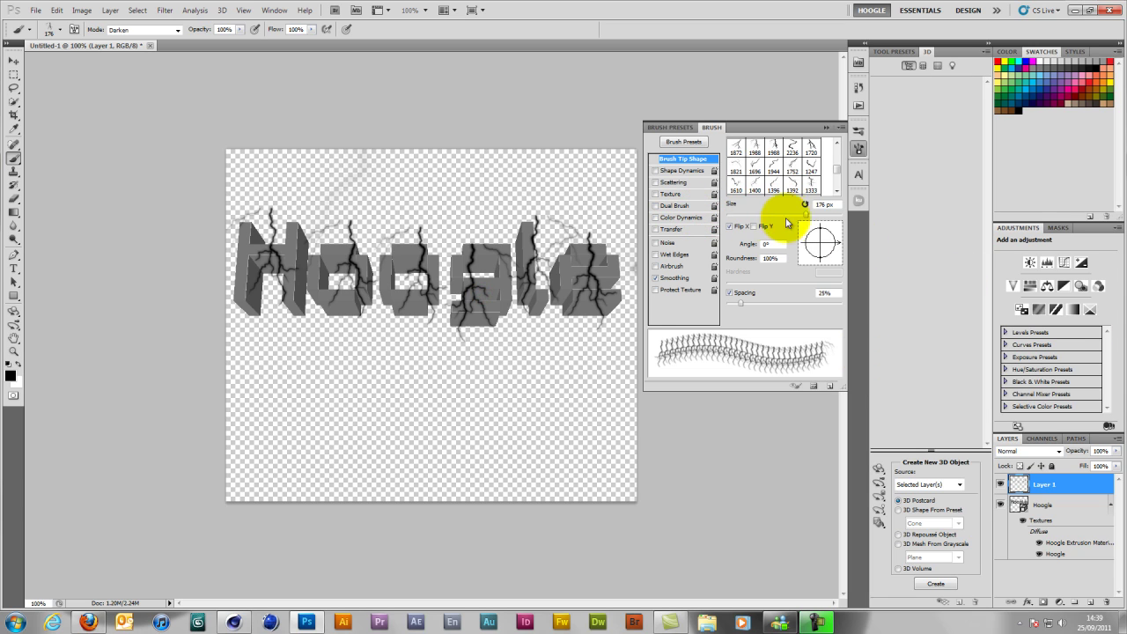
click(760, 227)
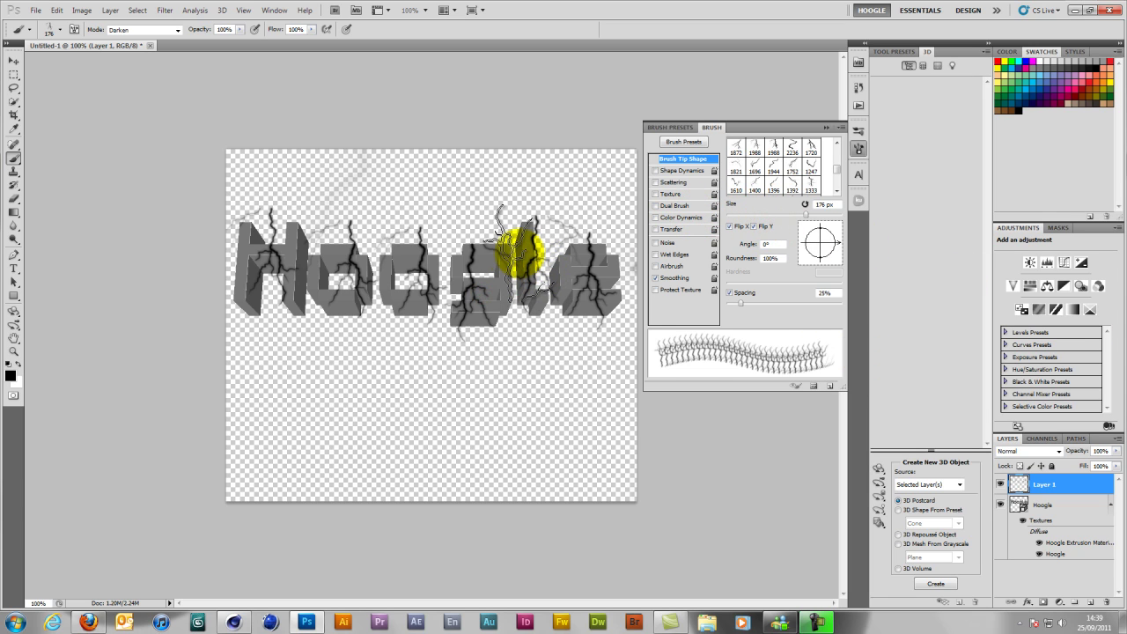
click(525, 255)
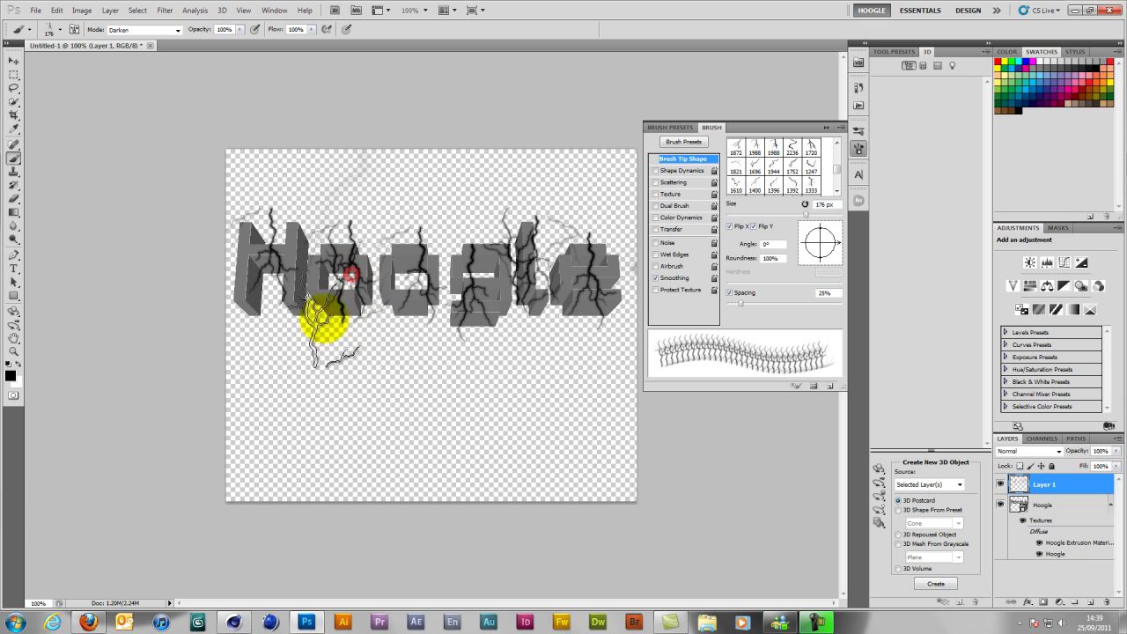
Stamp more cracks over the H, o's, g and e, and above the letters.
click(254, 280)
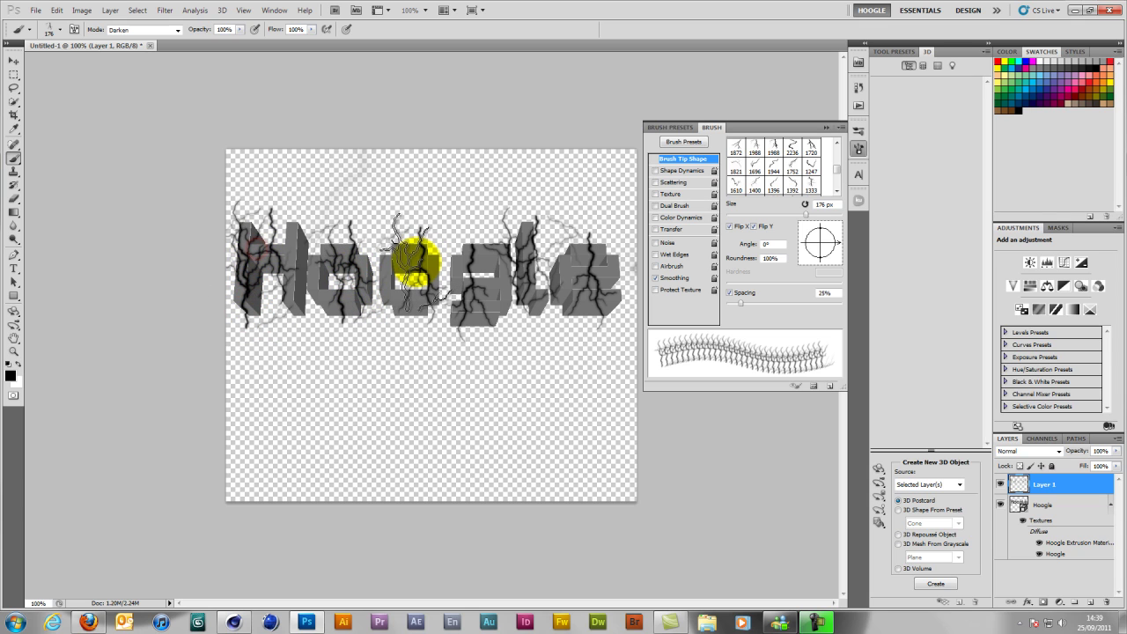
click(403, 320)
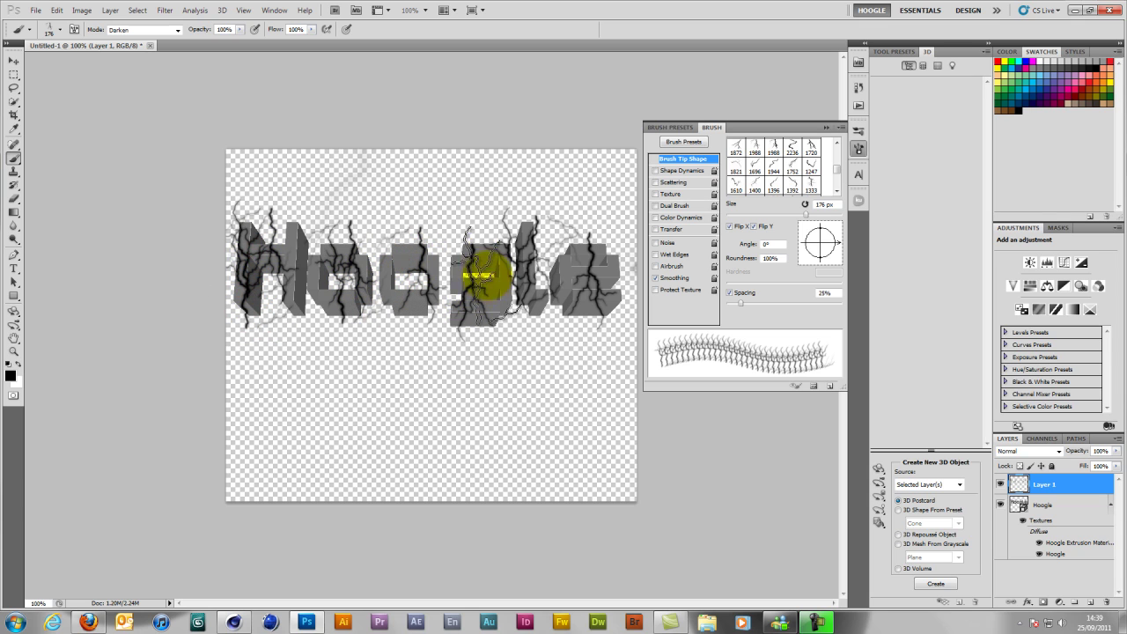
click(490, 268)
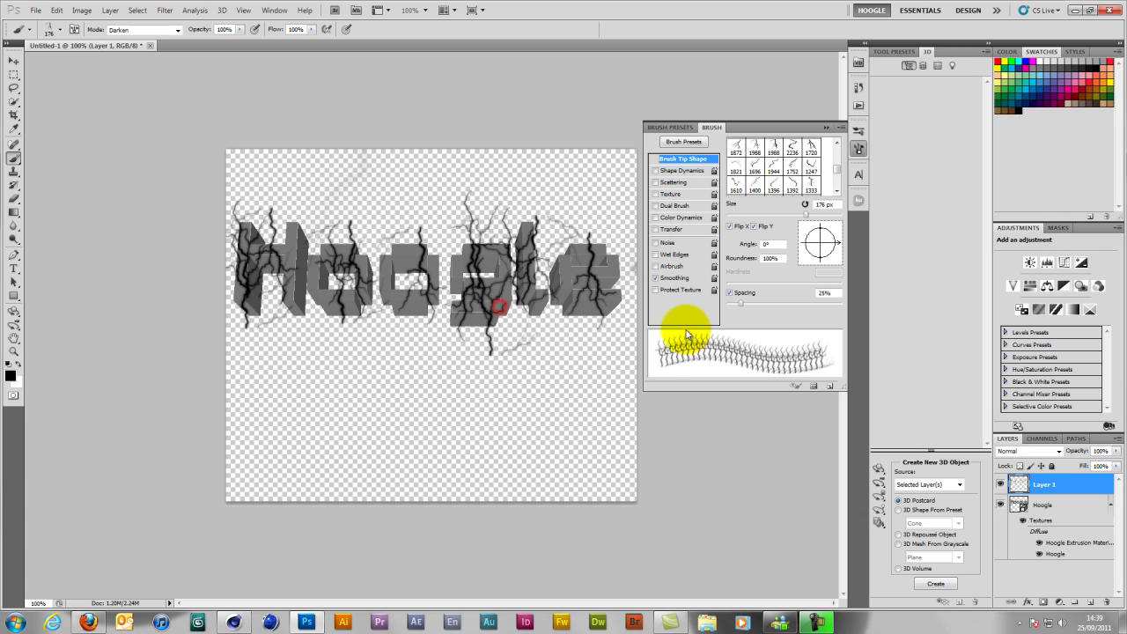
click(602, 283)
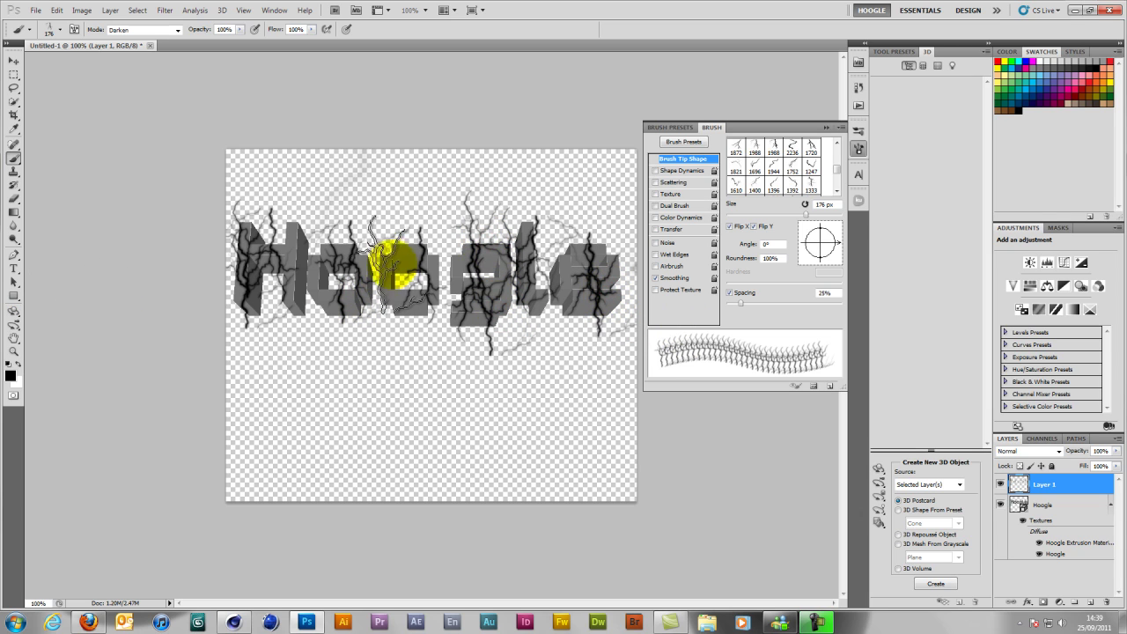
click(388, 249)
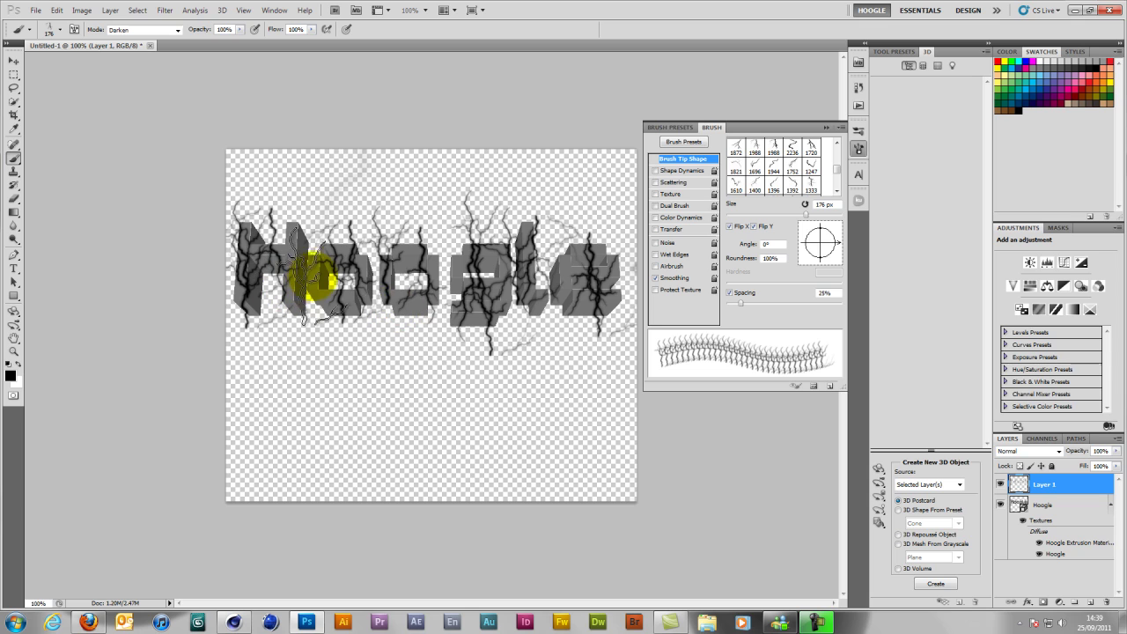
click(305, 248)
click(588, 289)
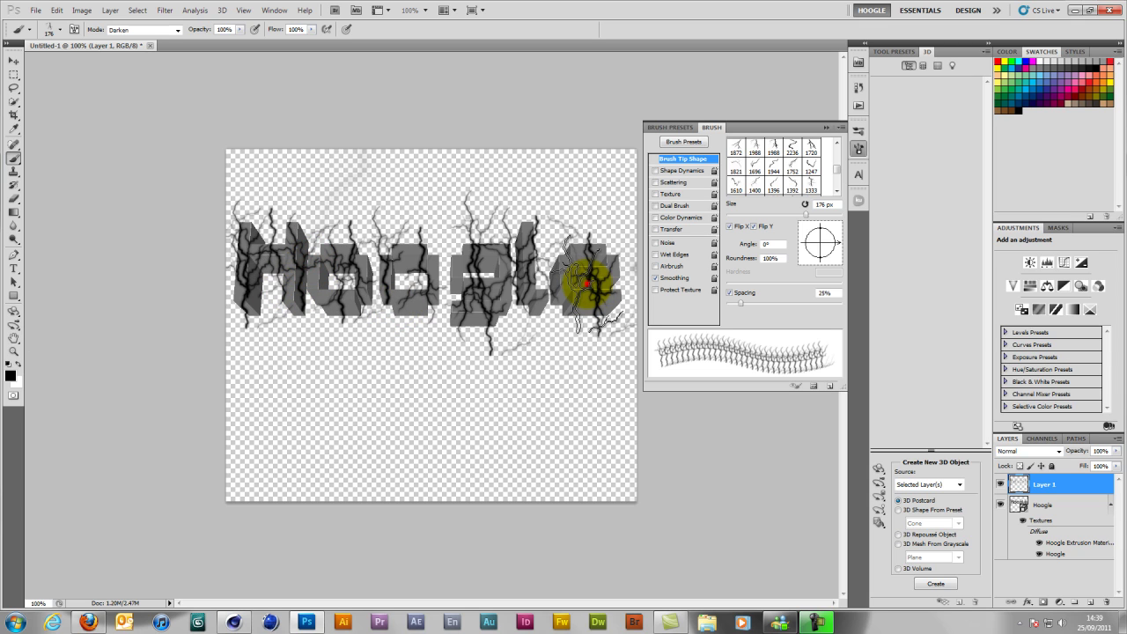
click(413, 220)
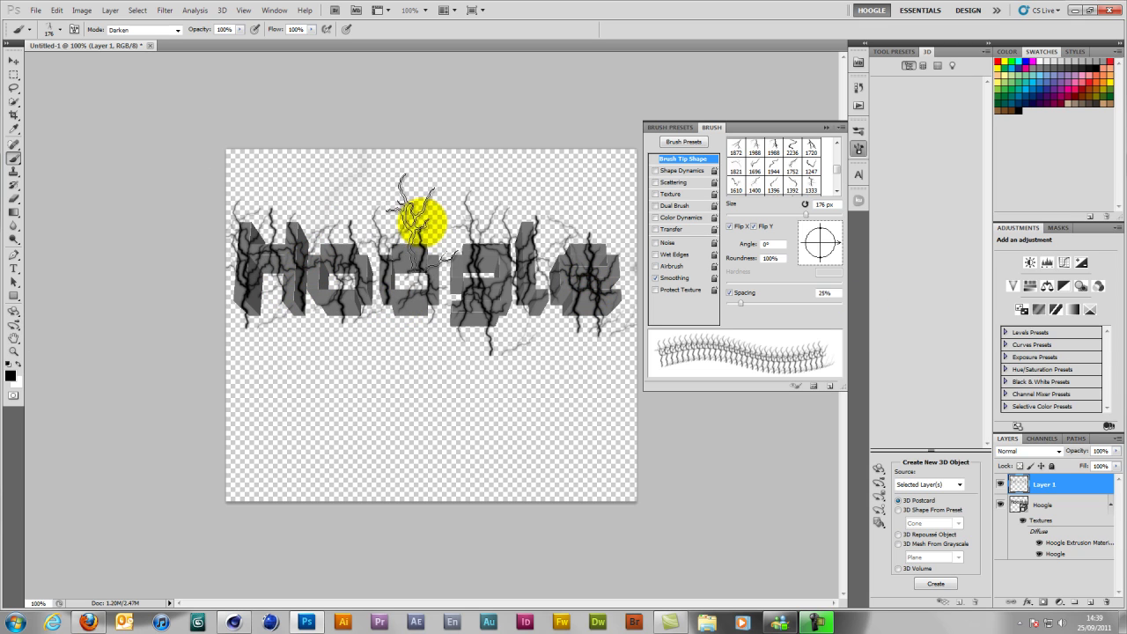
click(413, 220)
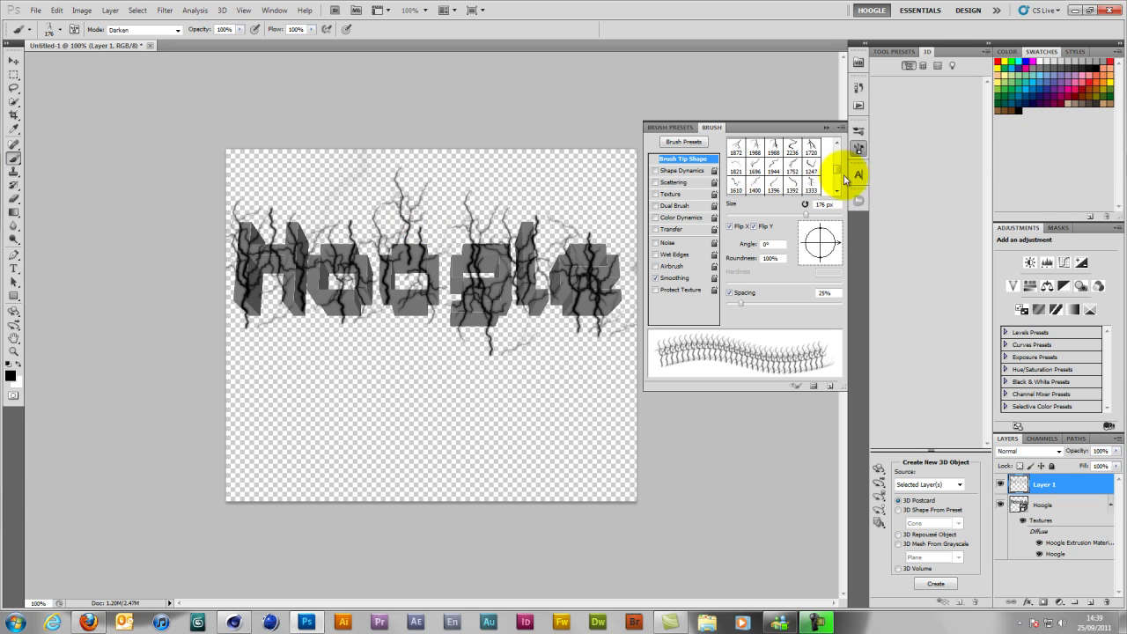
click(826, 129)
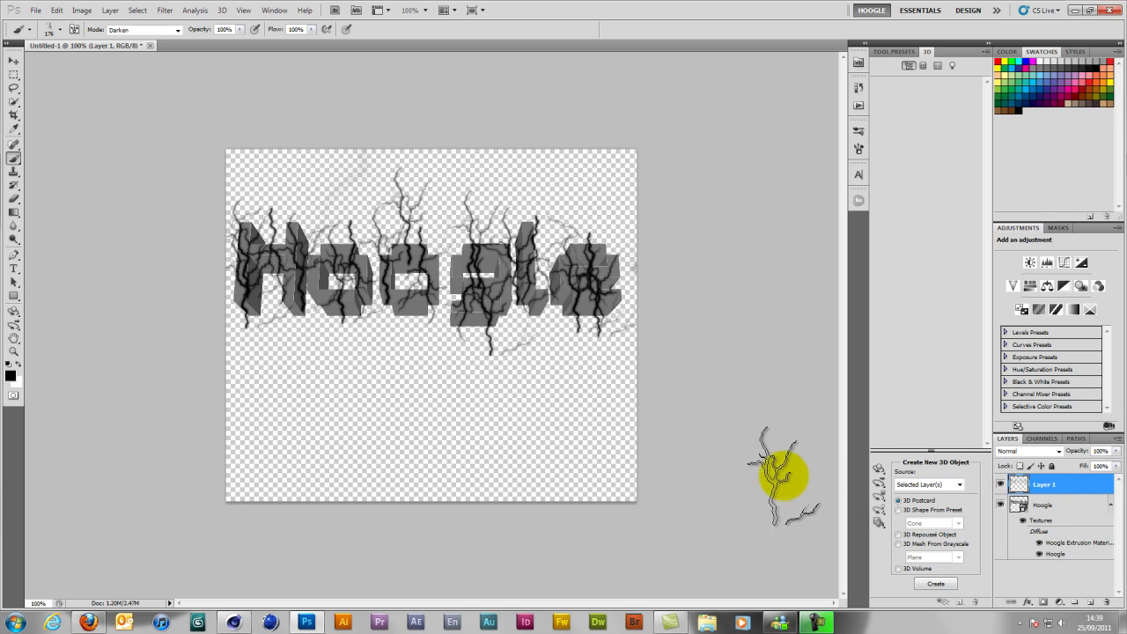
Make Layer 1 a clipping mask on the Hoogle 3D layer.
right_click(1052, 483)
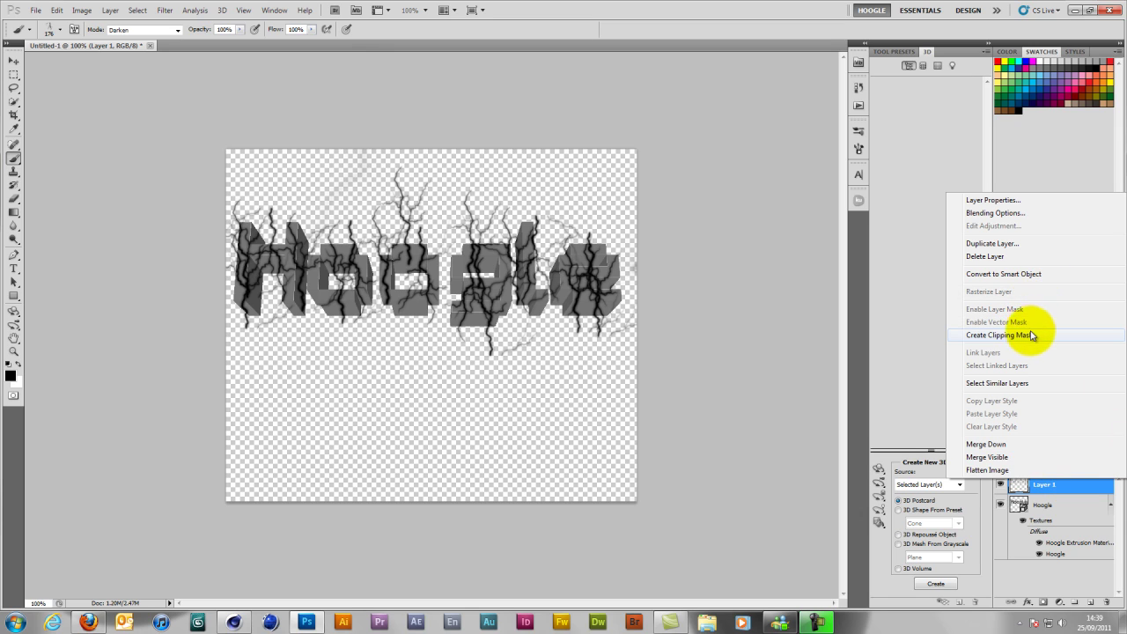
click(1032, 336)
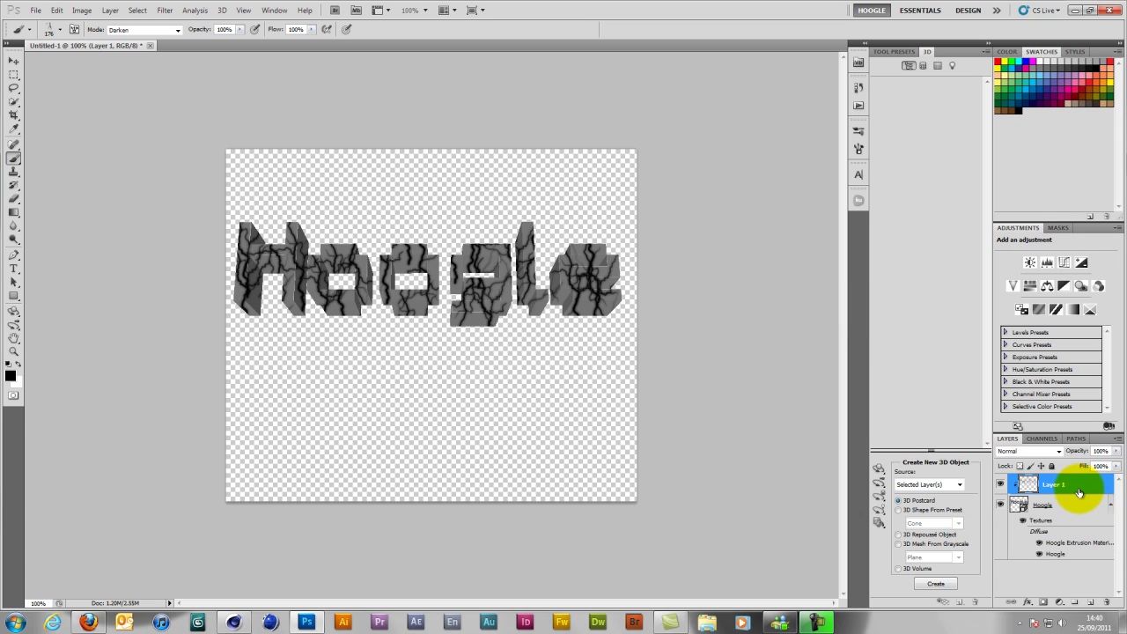
right_click(1080, 493)
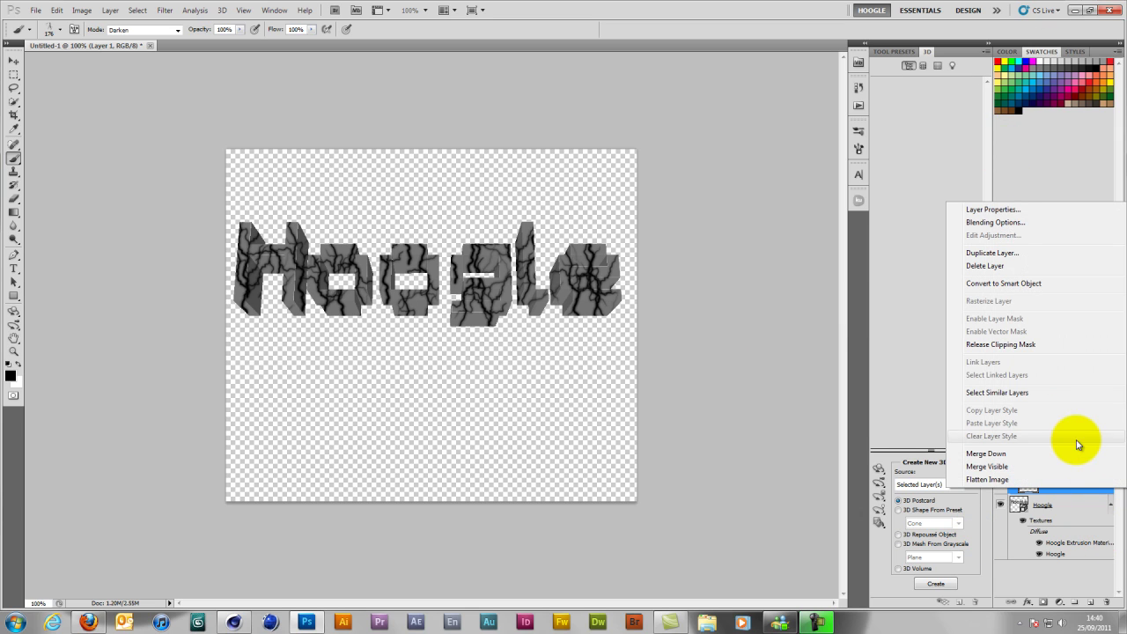
click(1066, 484)
right_click(1067, 484)
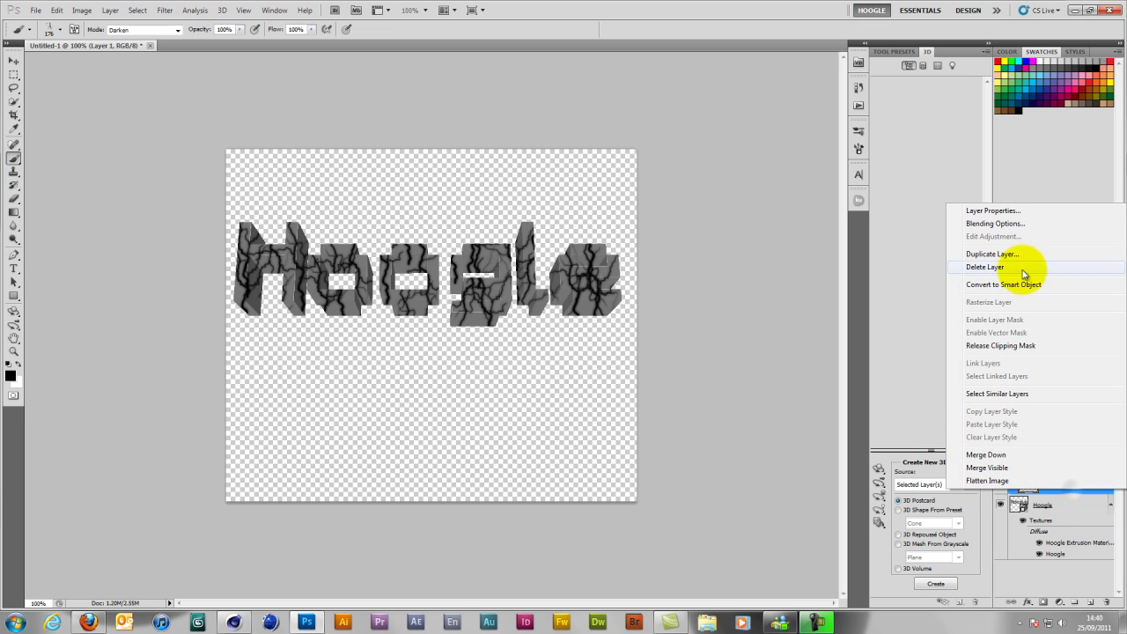
Add a Chisel Hard bevel to Layer 1: depth 1000, direction Down, smaller size.
click(1013, 223)
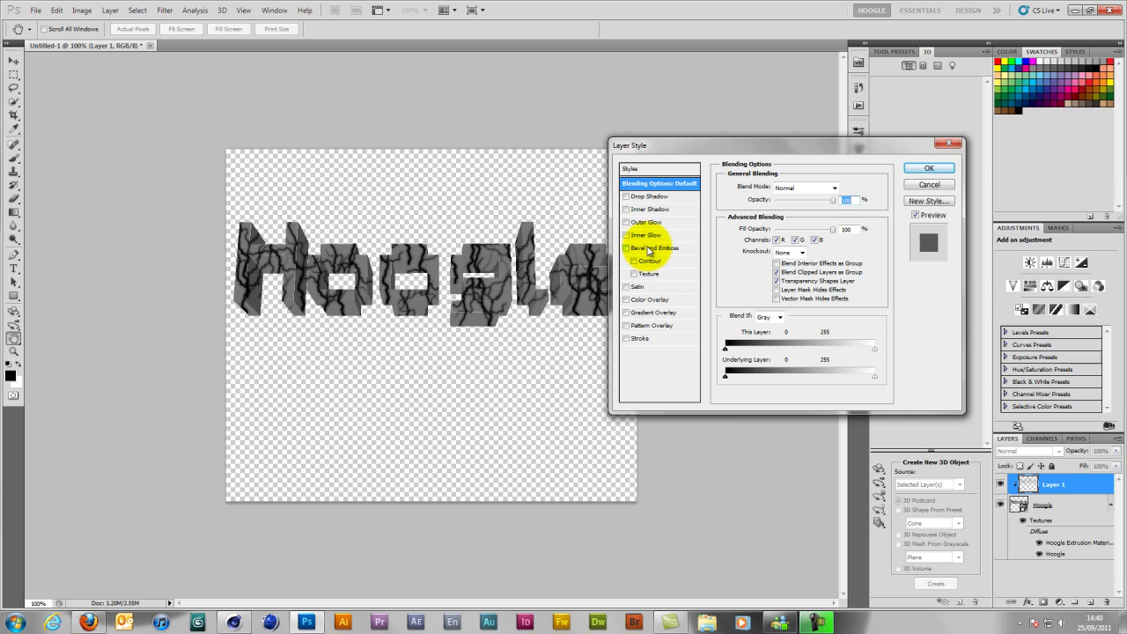
click(648, 250)
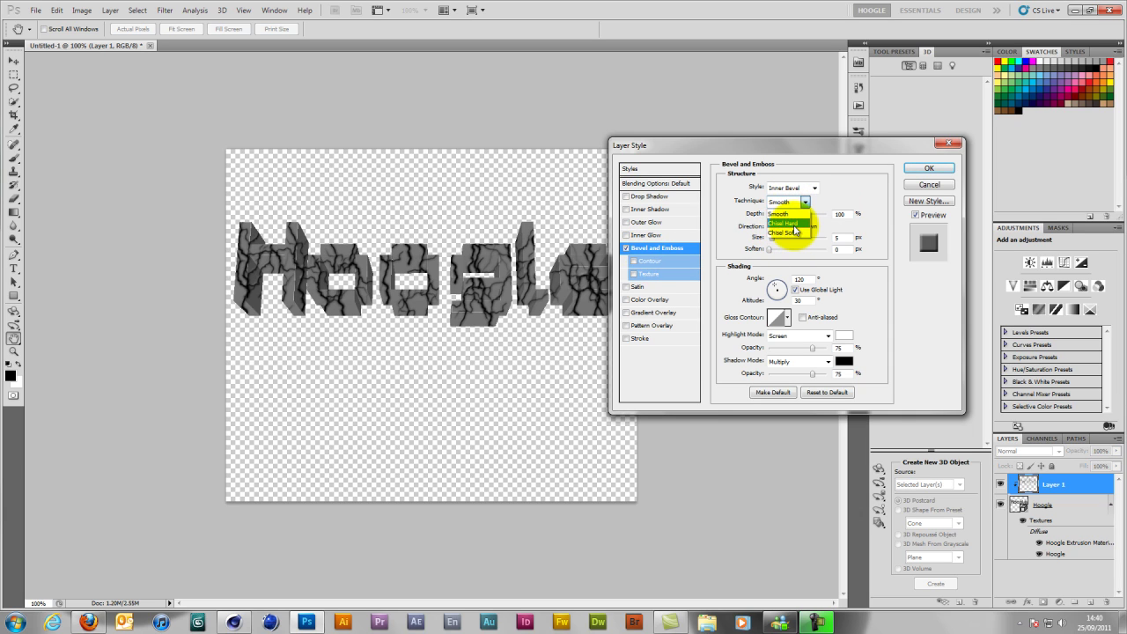
click(784, 223)
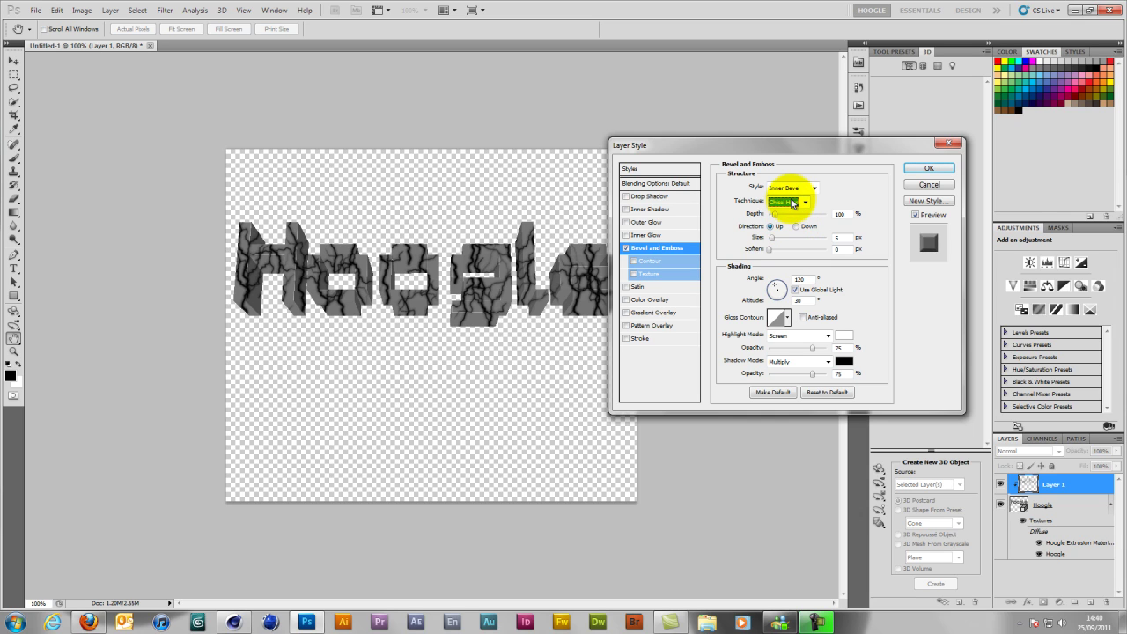
drag(775, 215, 849, 228)
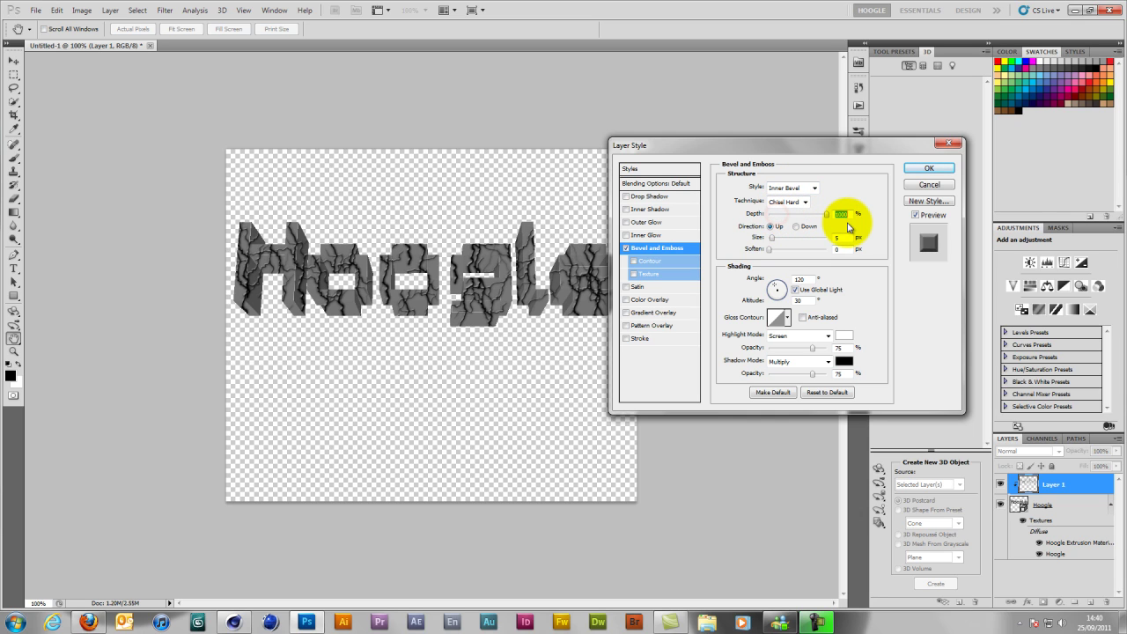
click(797, 227)
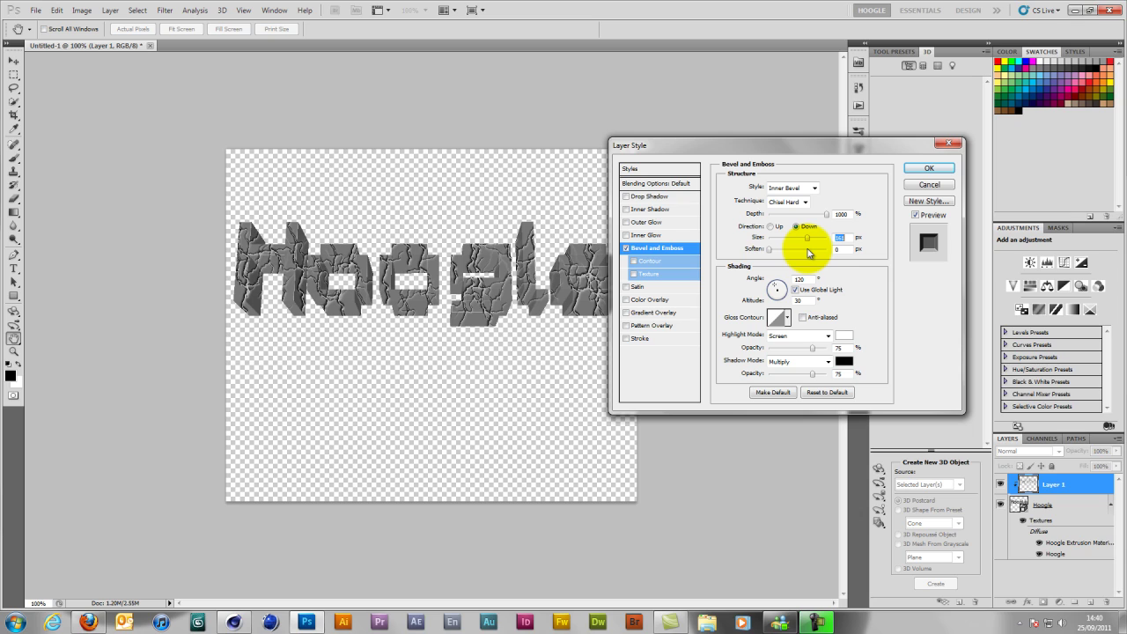
drag(808, 253, 810, 255)
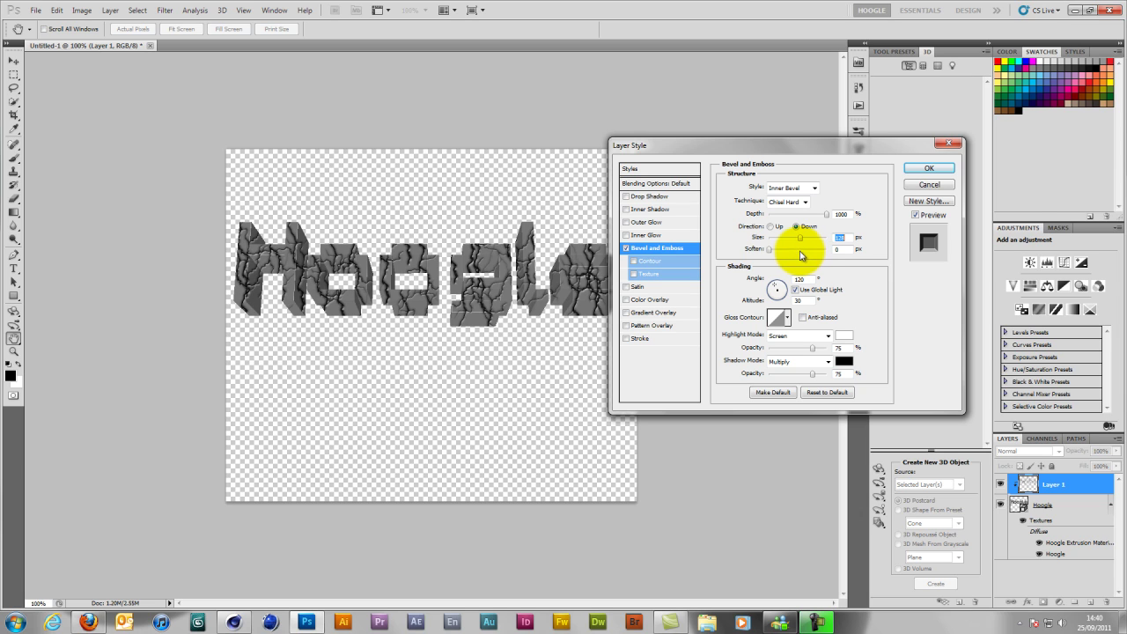
click(914, 169)
key(b)
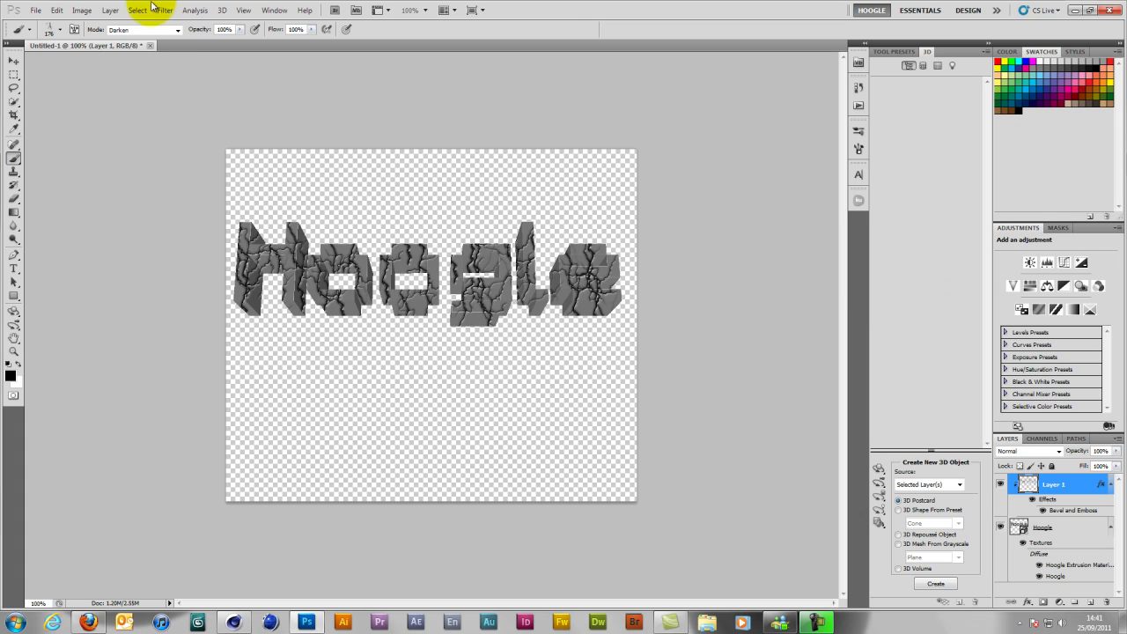
Open the File menu to start saving the artwork.
click(35, 10)
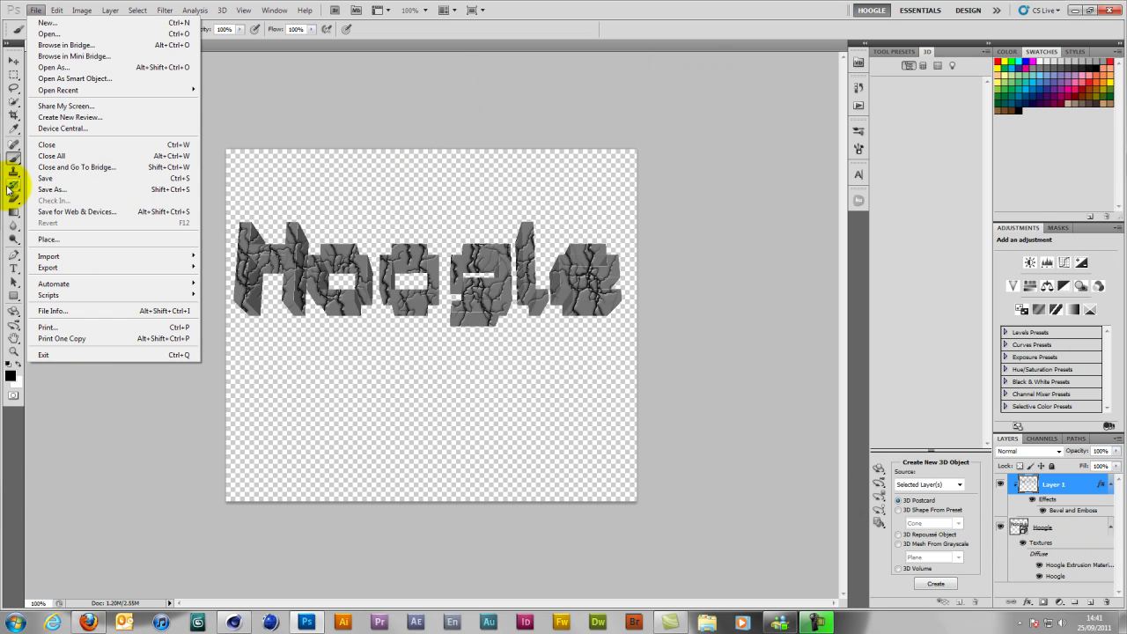
Save the Hoogle artwork to the Desktop as a non-interlaced PNG, then minimise Photoshop.
click(108, 189)
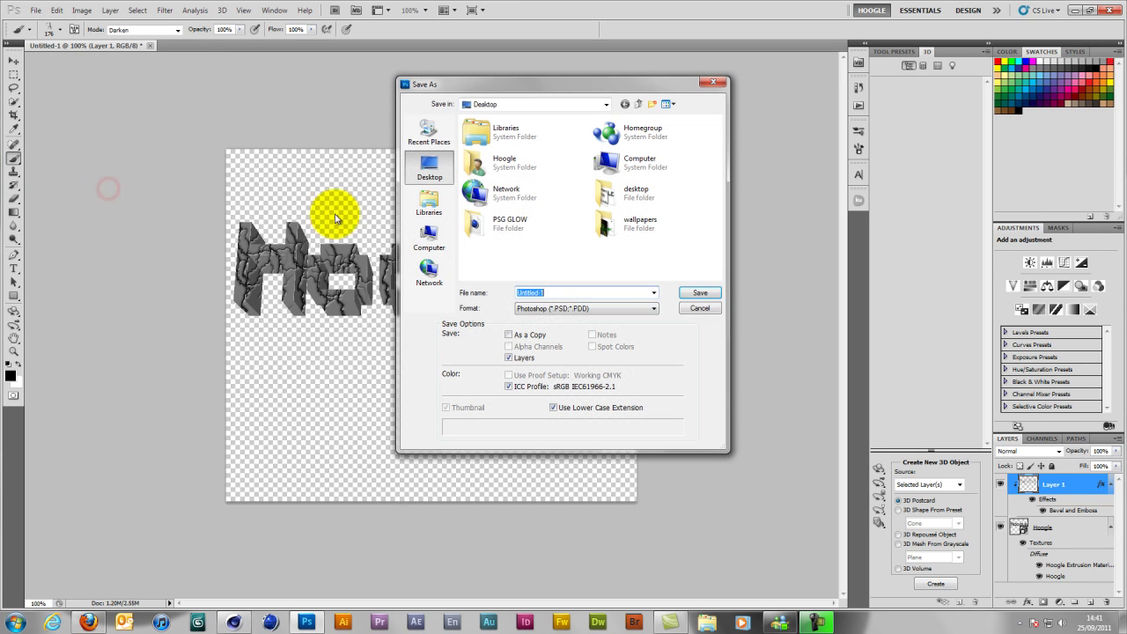
click(639, 309)
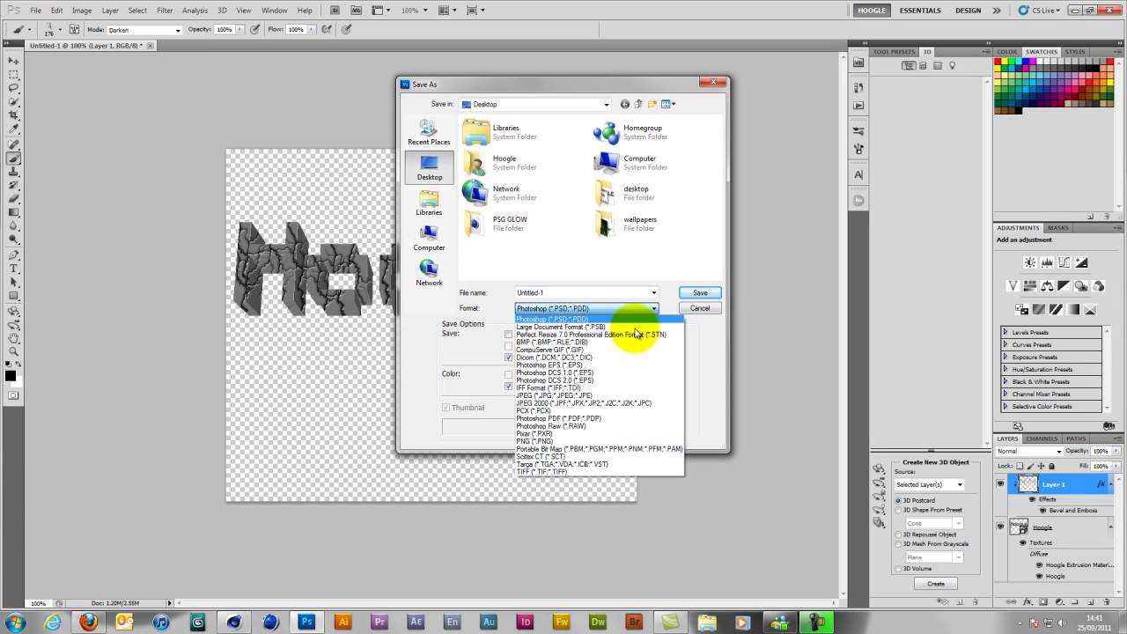
click(576, 441)
drag(570, 292, 516, 294)
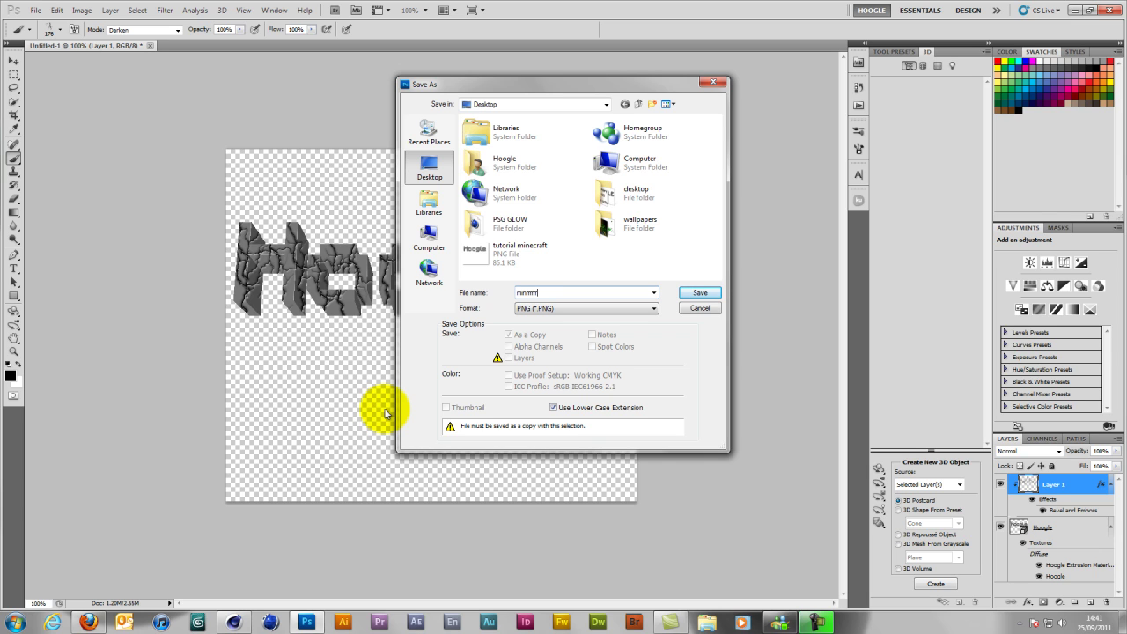
click(696, 296)
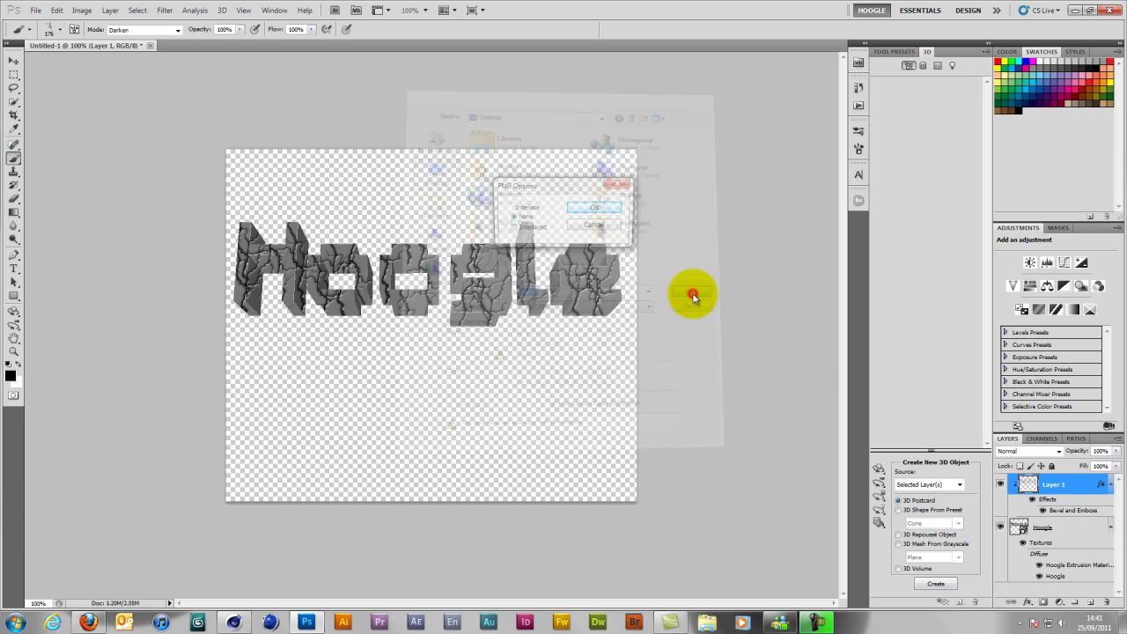
click(577, 217)
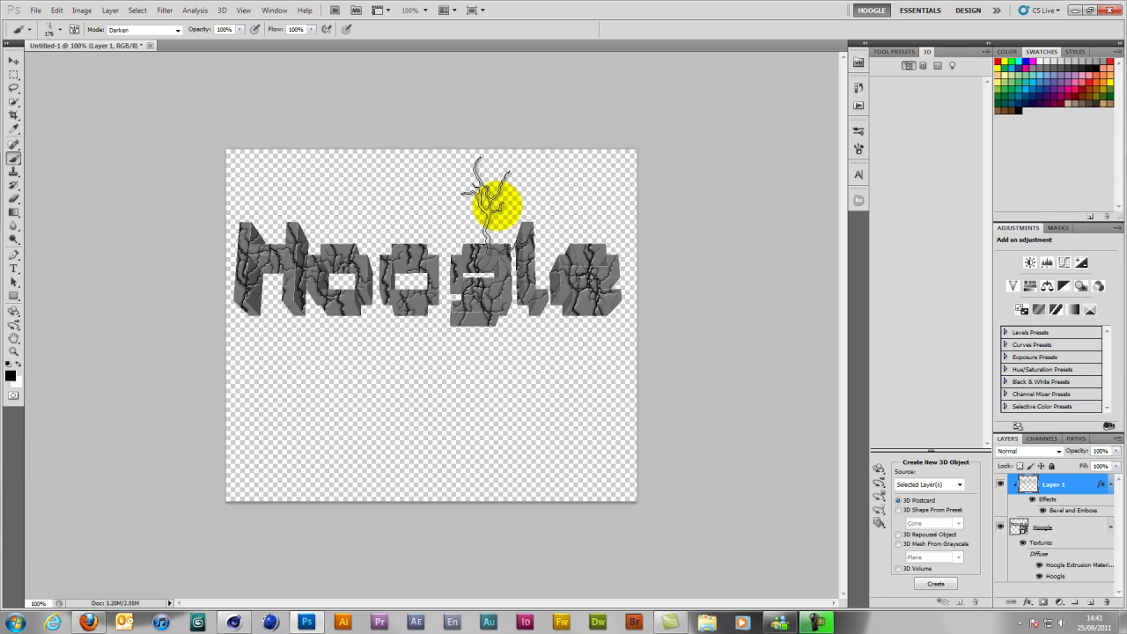
click(1074, 10)
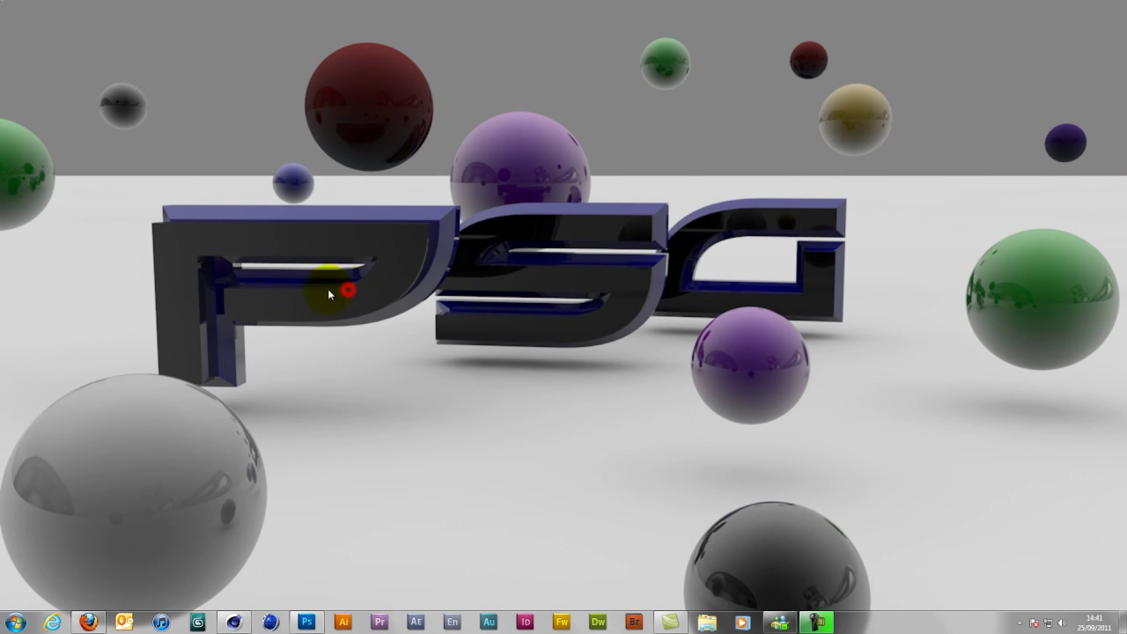
Open the saved Hoogle PNG in Windows Photo Viewer to inspect the grey cracked 3D lettering.
double_click(152, 253)
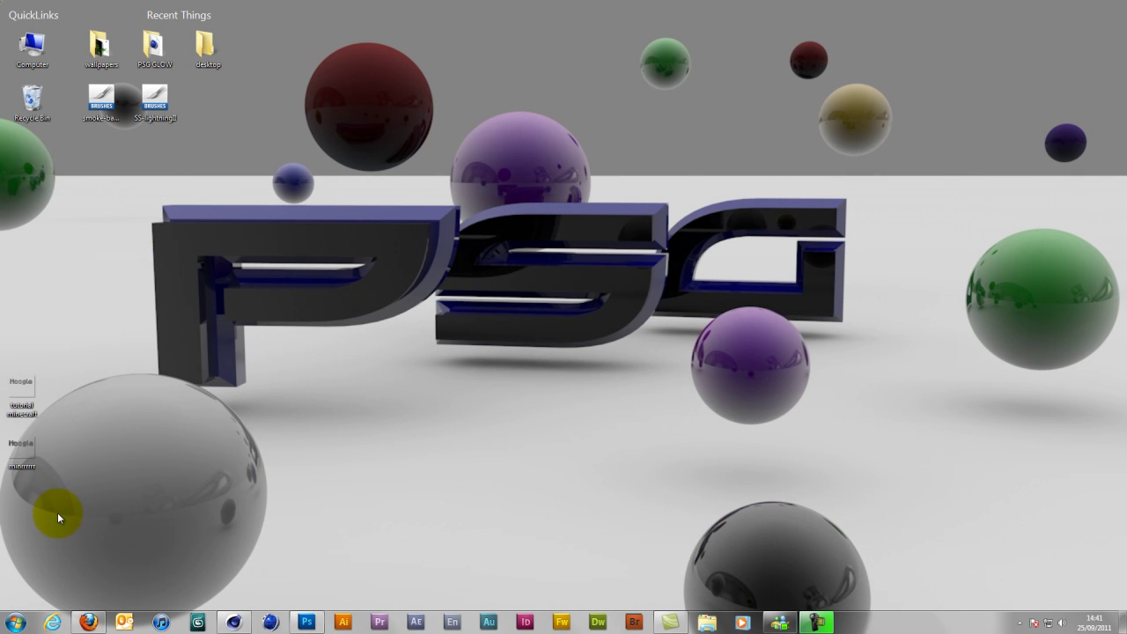
double_click(21, 450)
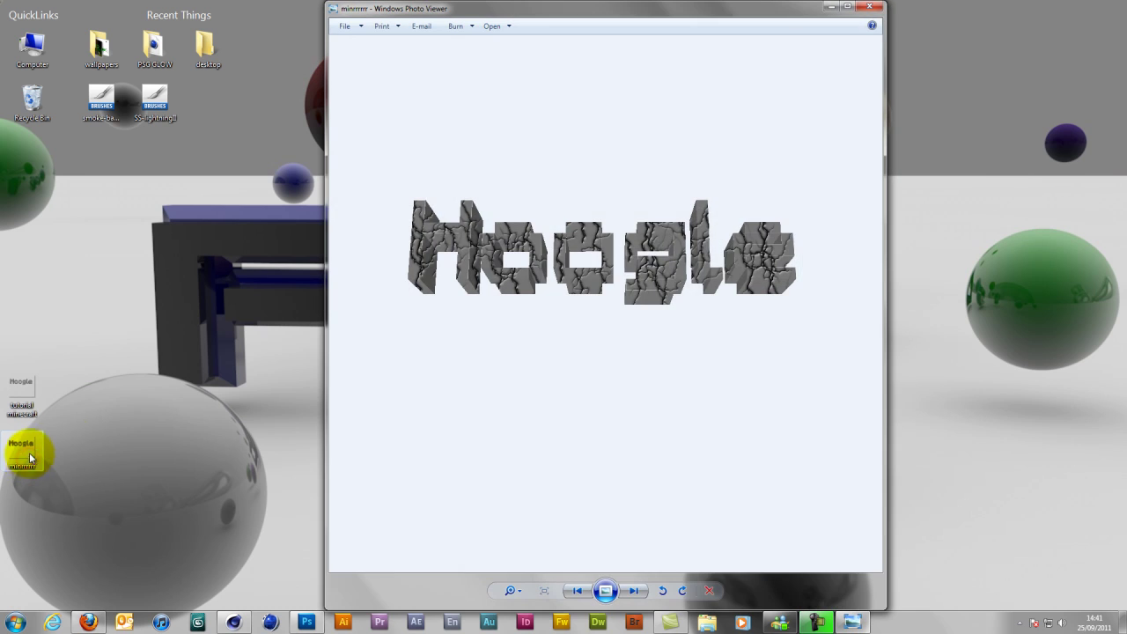
scroll(606, 306, up, 3)
scroll(599, 302, down, 3)
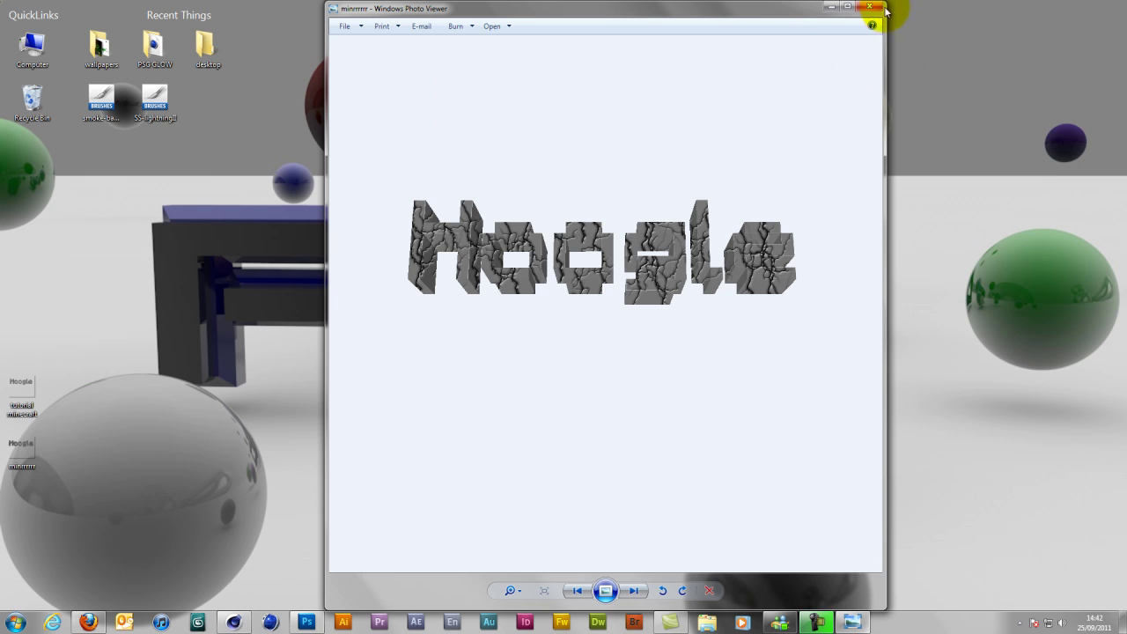
click(647, 94)
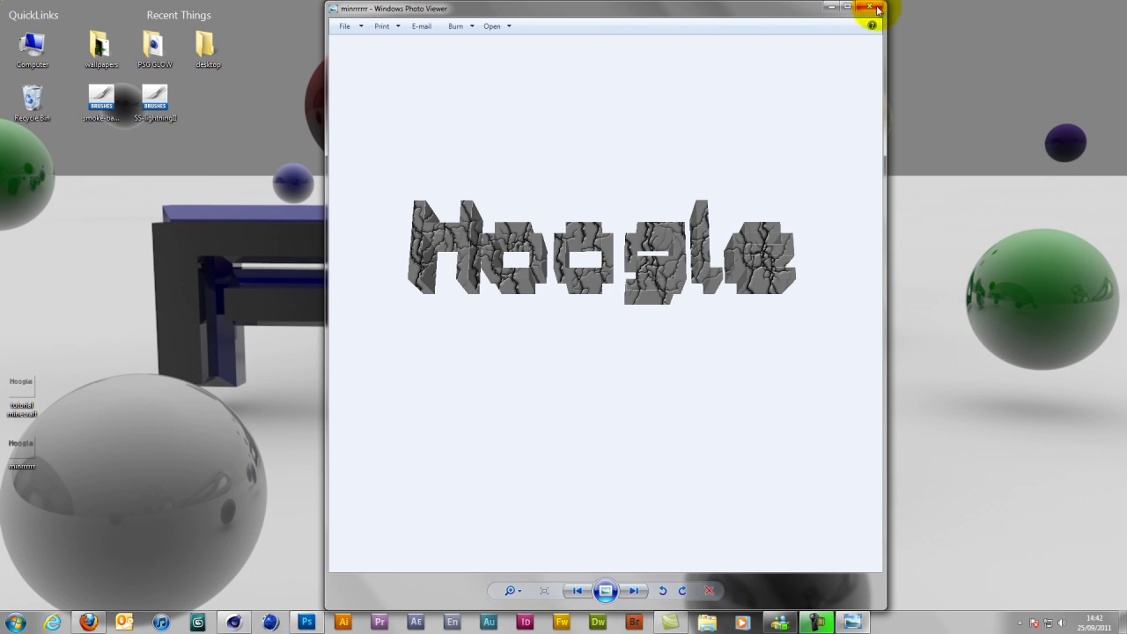